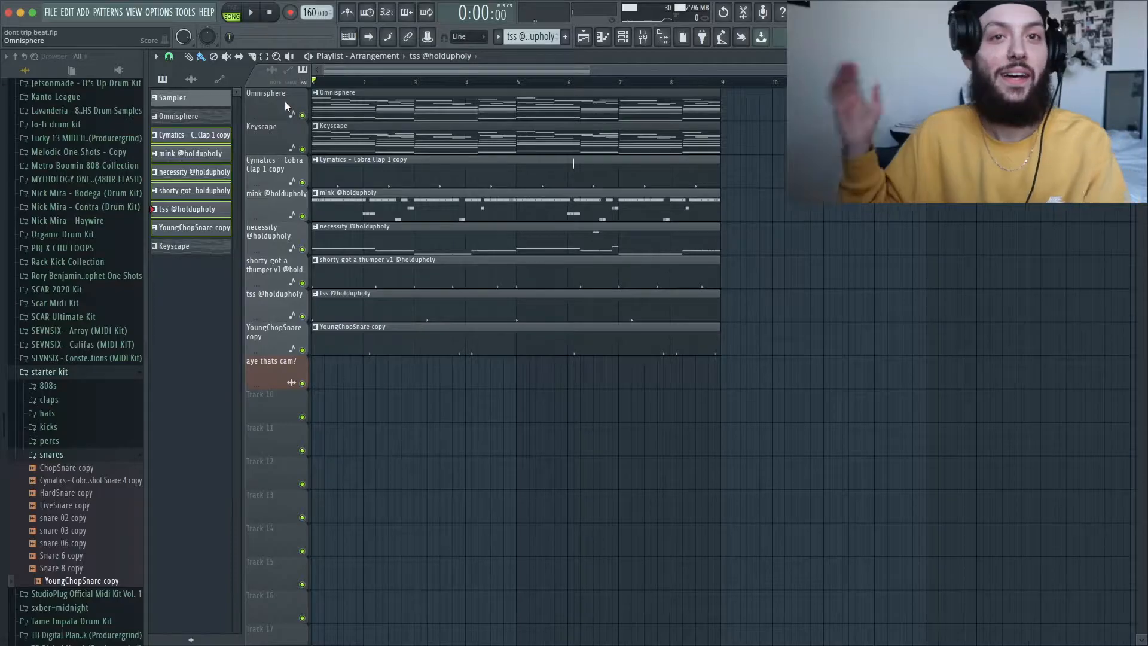
Open the channel rack and select all channels from Omnisphere through Keyscape, leaving Sampler out
click(628, 44)
scroll(530, 37, up, 6)
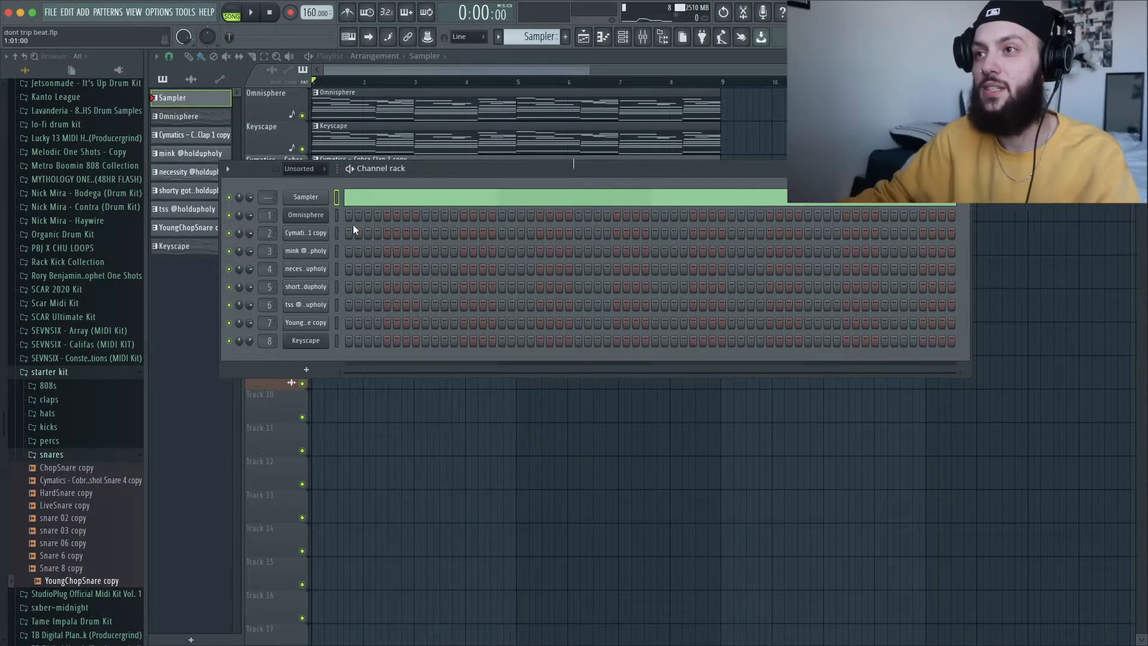
drag(337, 215, 336, 240)
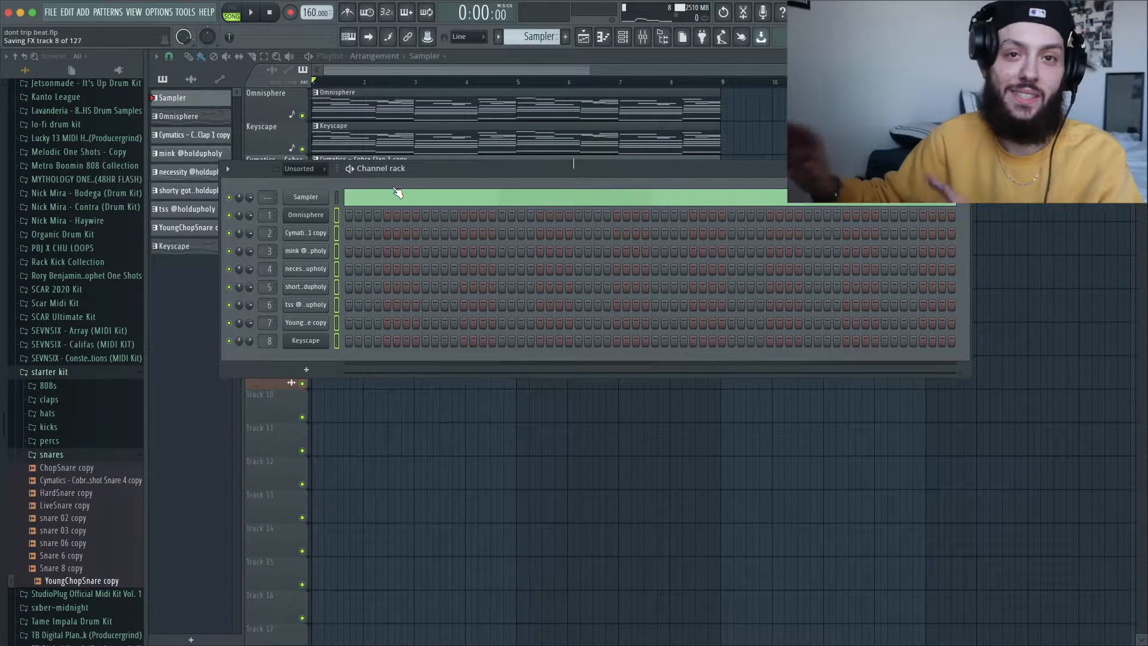
click(336, 216)
click(336, 217)
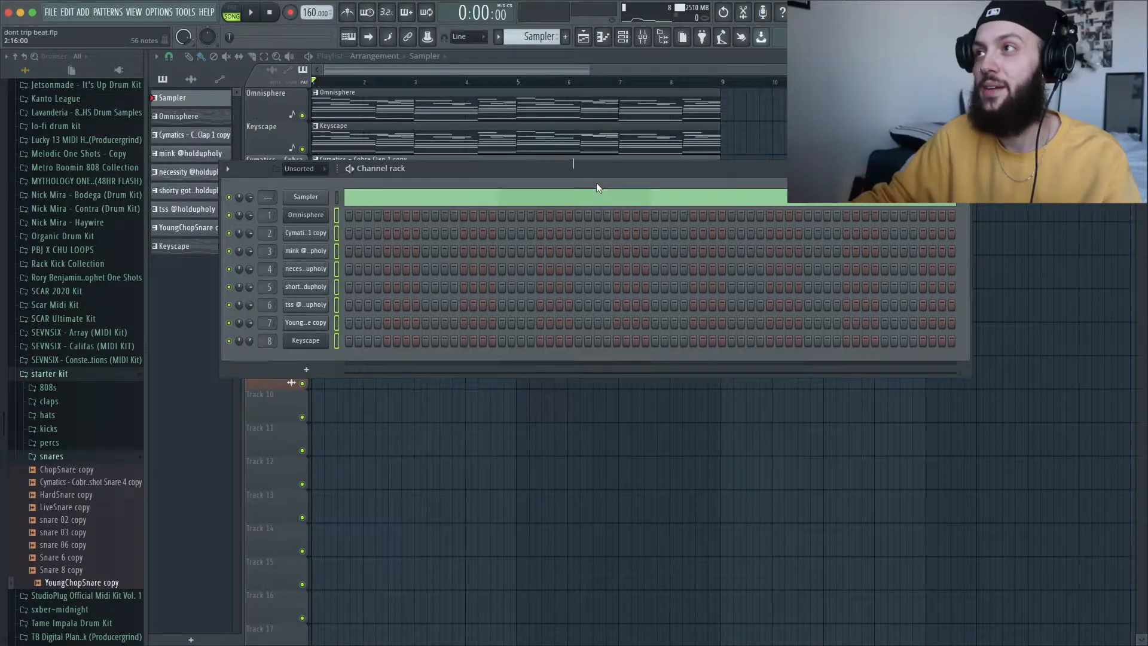
Open the mixer and select tracks 1 to 8, from Omnisphere through Keyscape, to match the selected channels
click(642, 37)
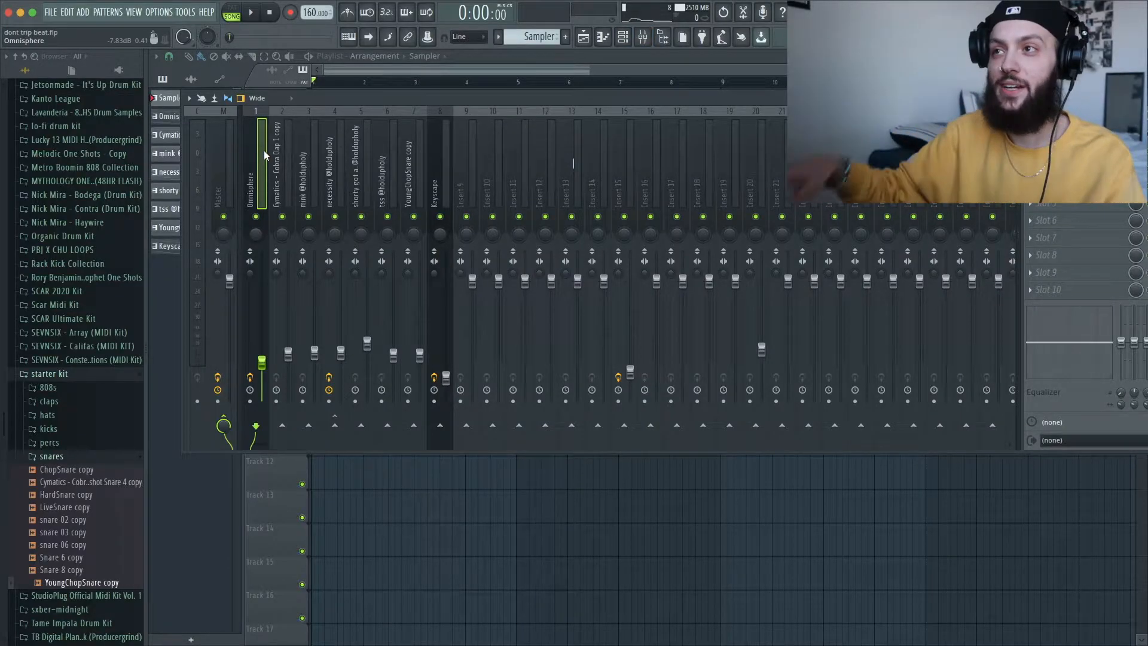
drag(442, 159, 261, 152)
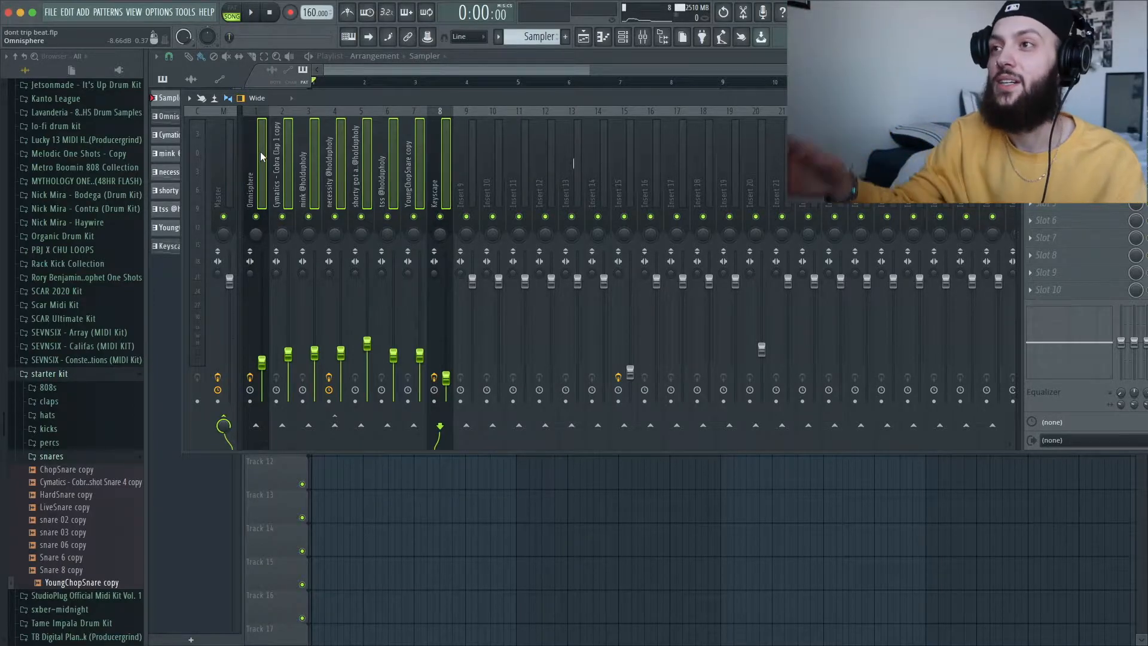
drag(436, 135, 252, 135)
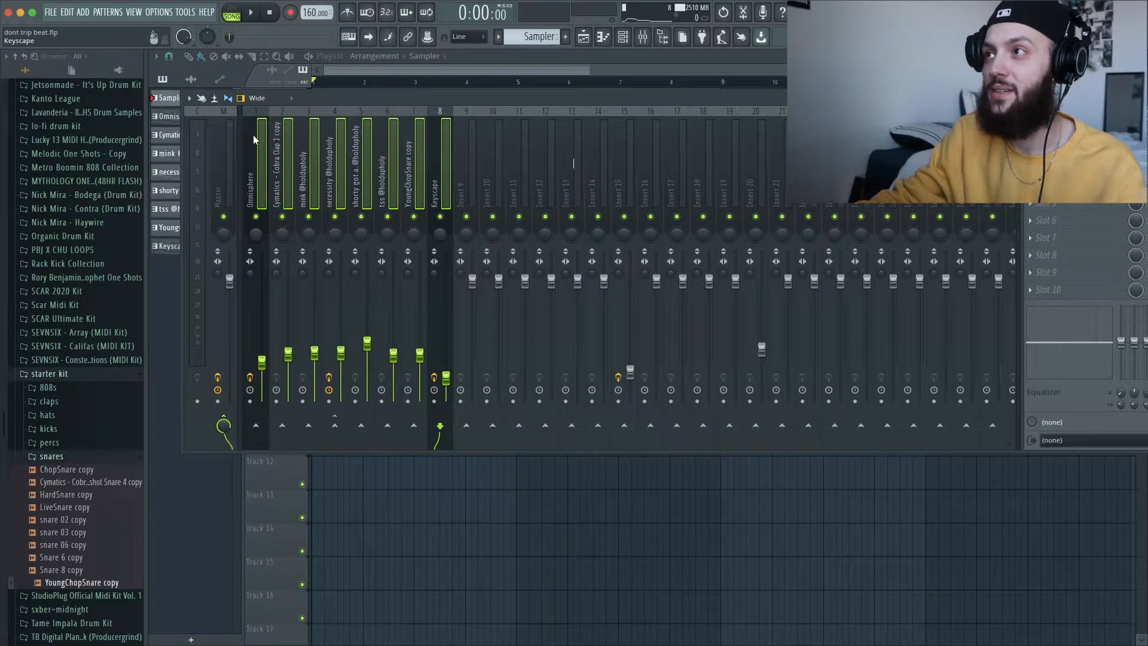
click(644, 37)
click(643, 37)
click(643, 37)
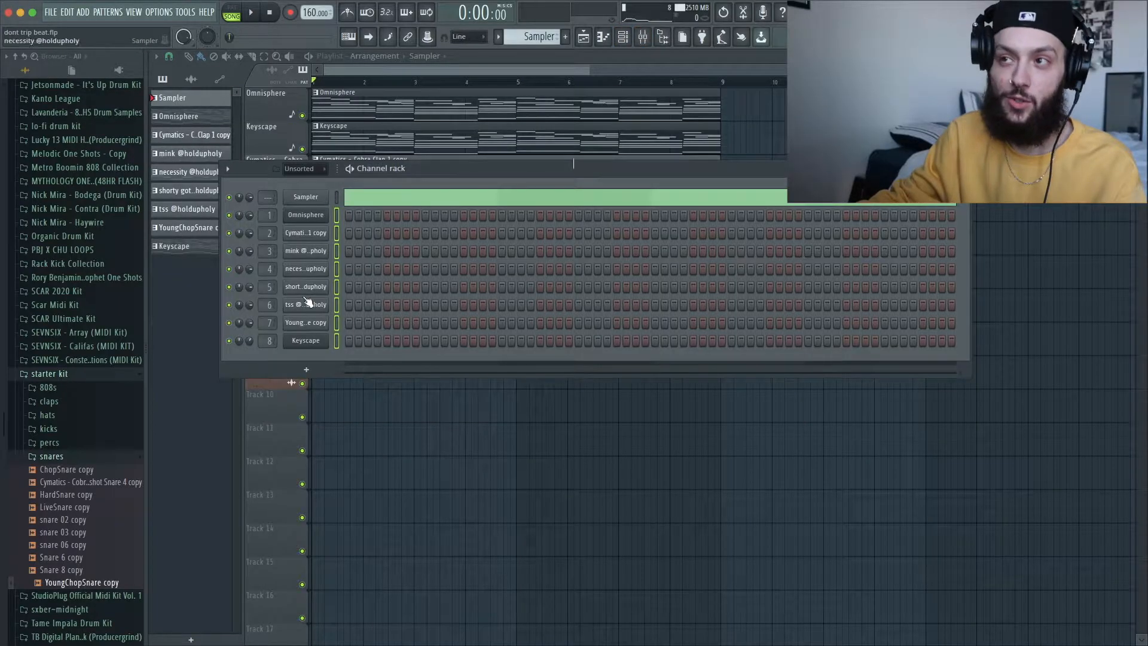
click(638, 37)
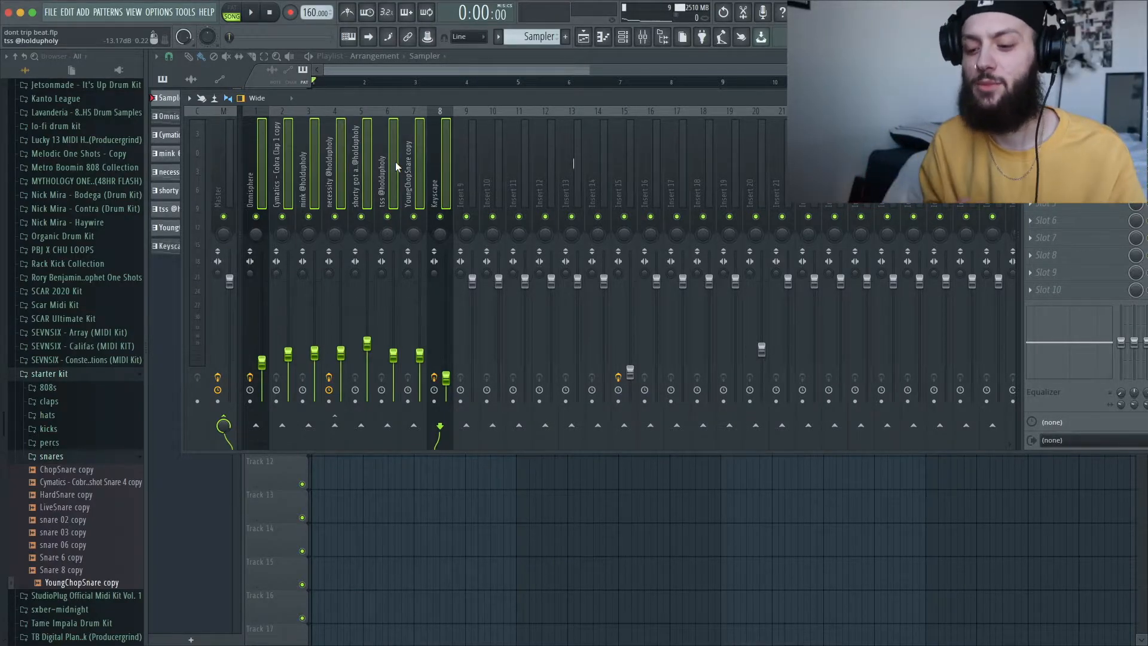
Bring up the channel routing options for the selected mixer tracks
click(189, 99)
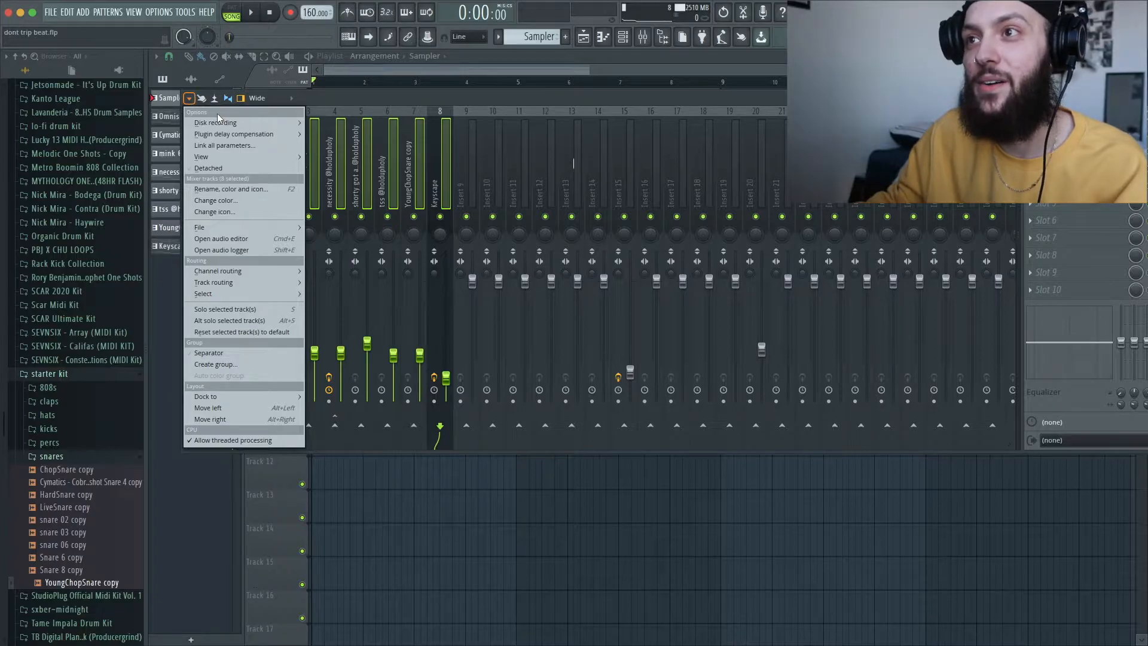
mouse_move(252, 275)
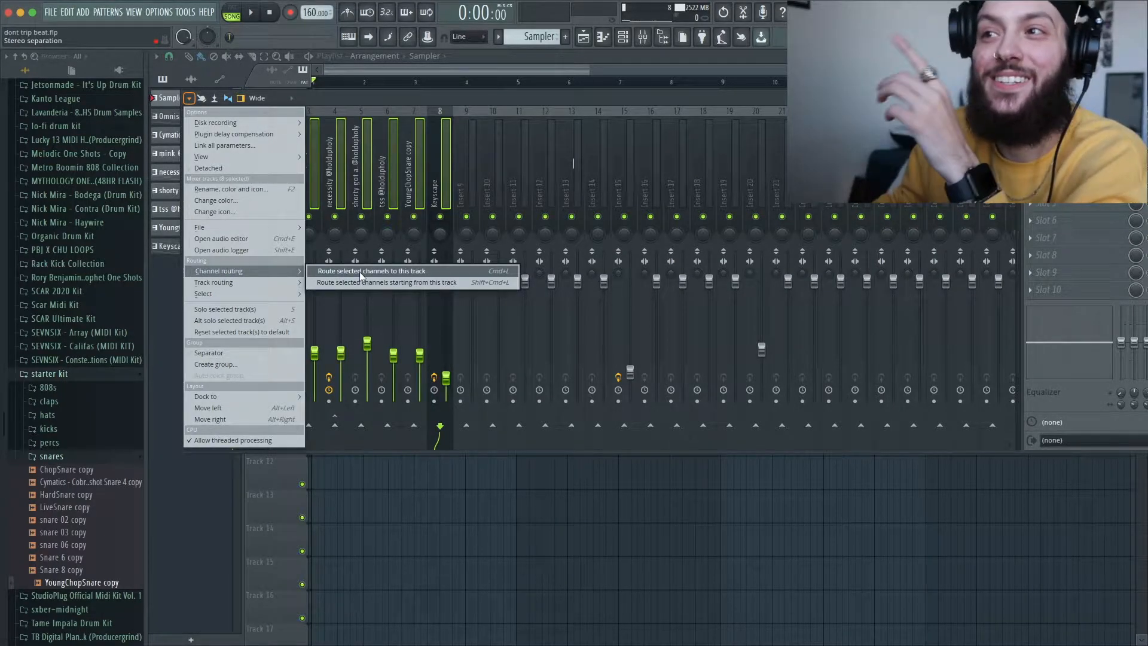
click(403, 272)
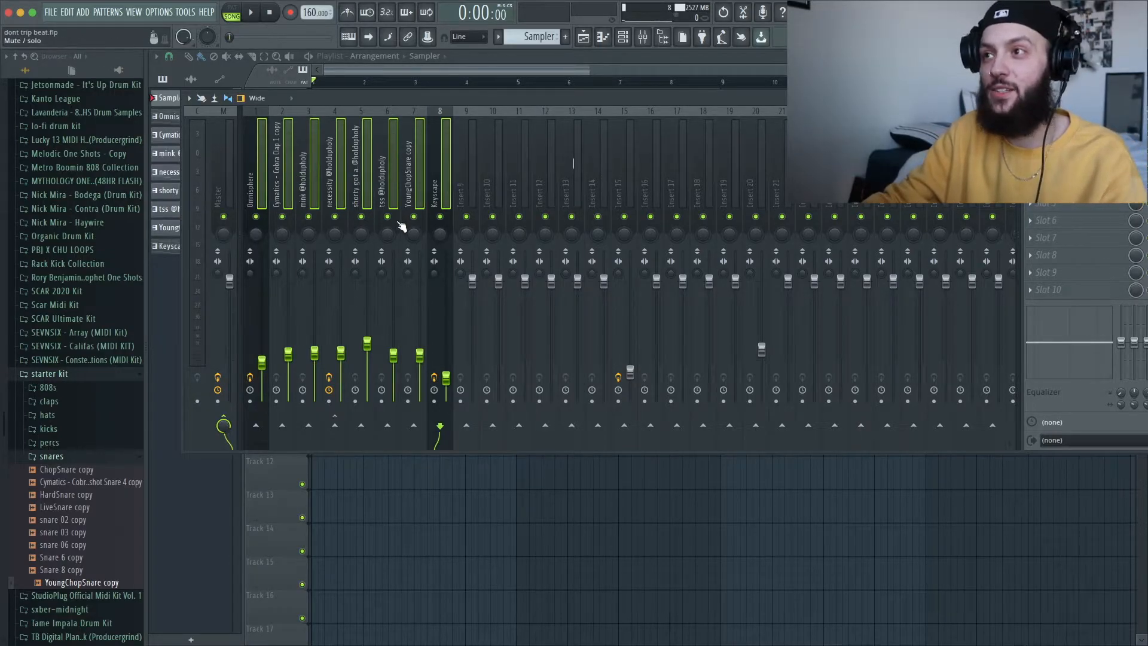
Lower the volume of all eight selected mixer tracks completely and release the group selection
drag(290, 351, 288, 295)
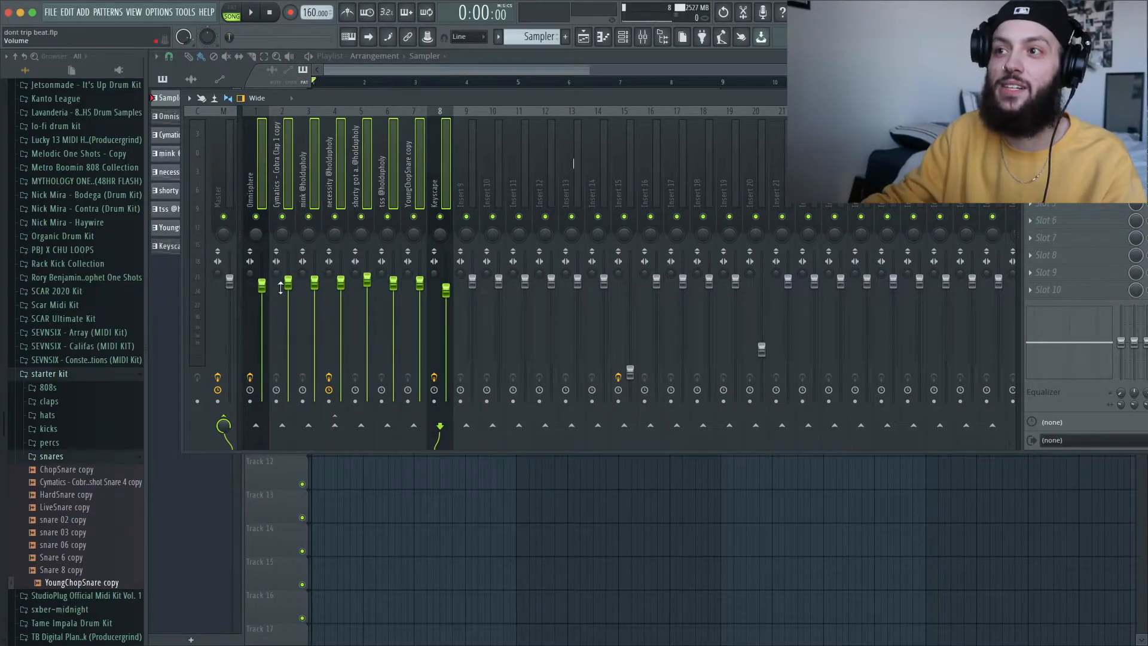
drag(288, 281, 288, 401)
click(312, 164)
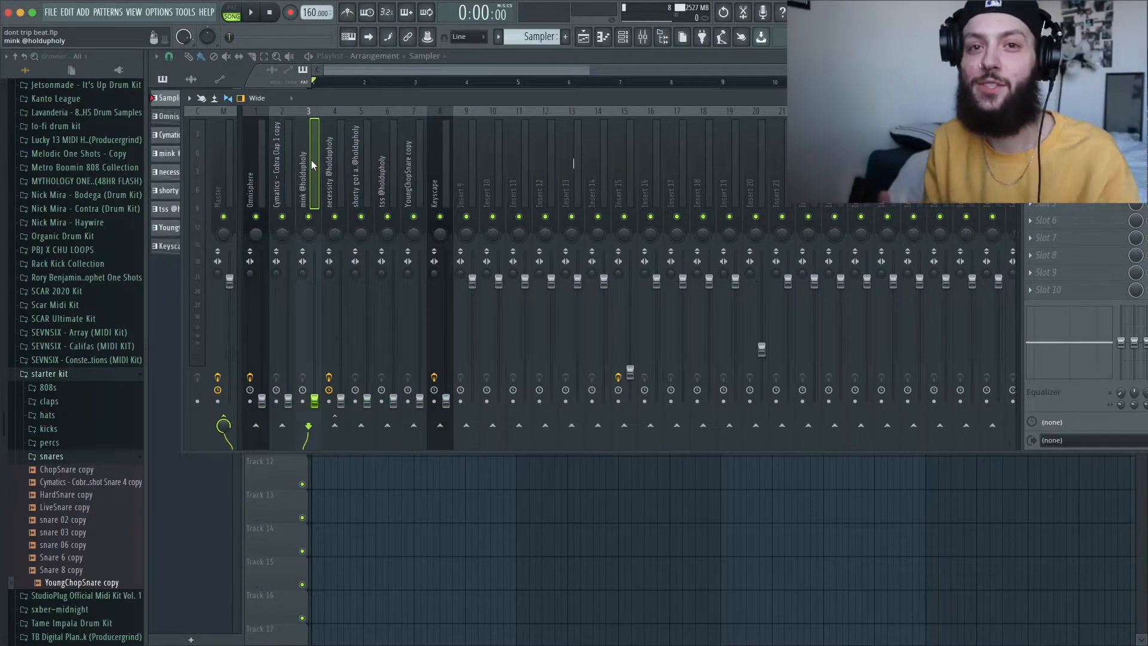
While the beat plays, raise the Cobra Clap track to about -18.1 dB and bring the mink and thumper tracks to a similar level
click(292, 376)
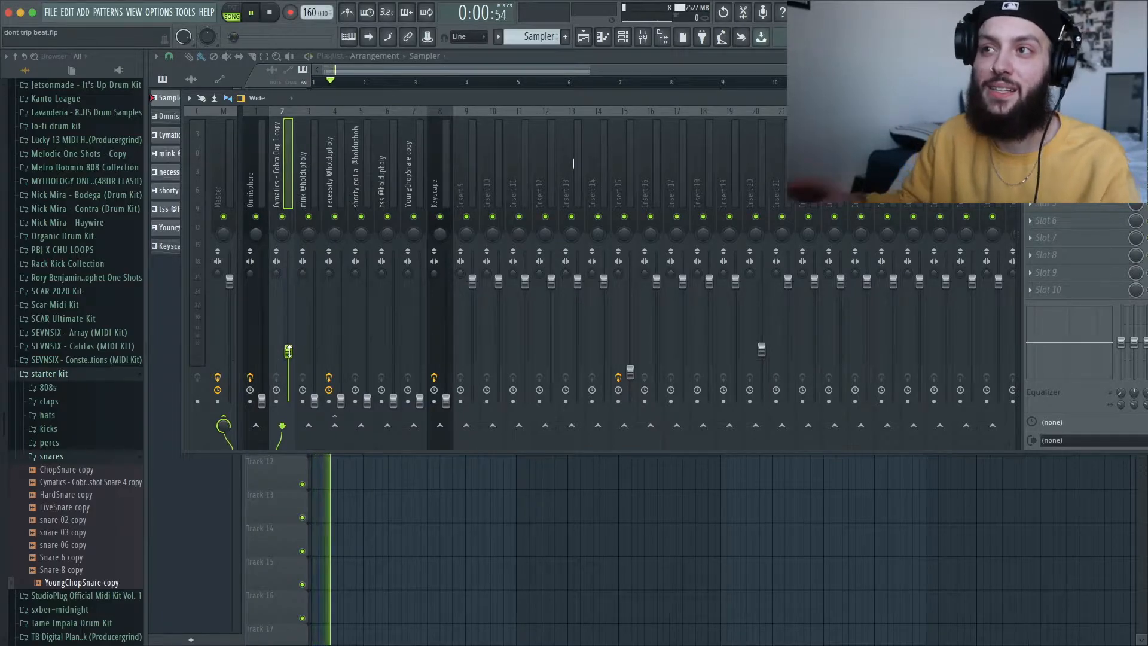
drag(288, 351, 289, 362)
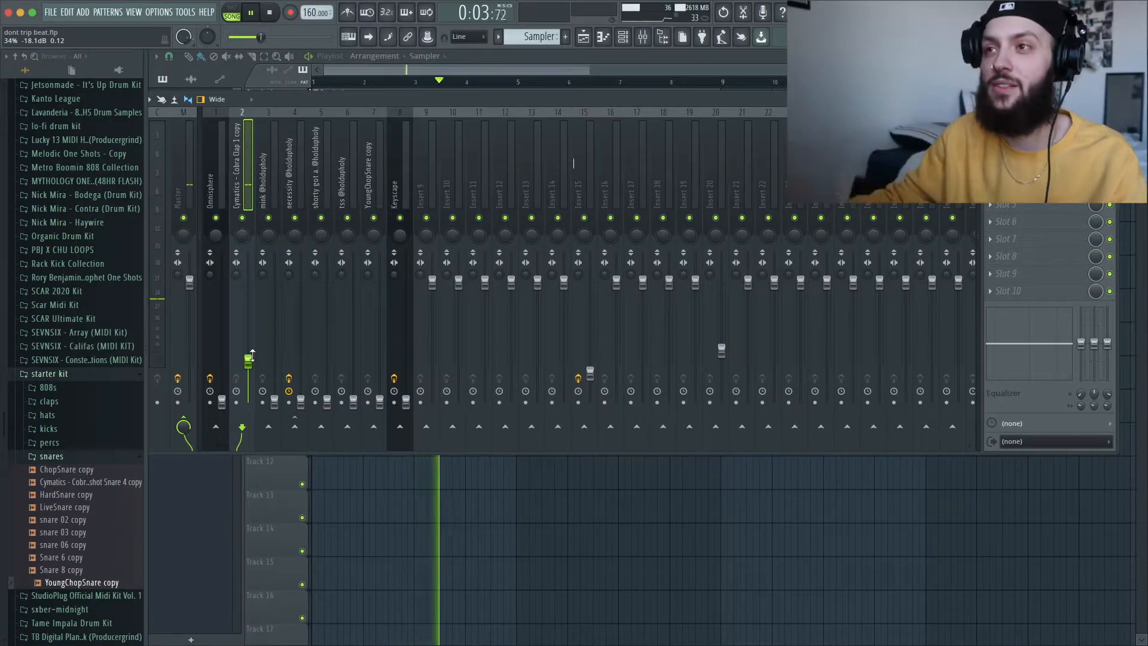
drag(274, 401, 275, 363)
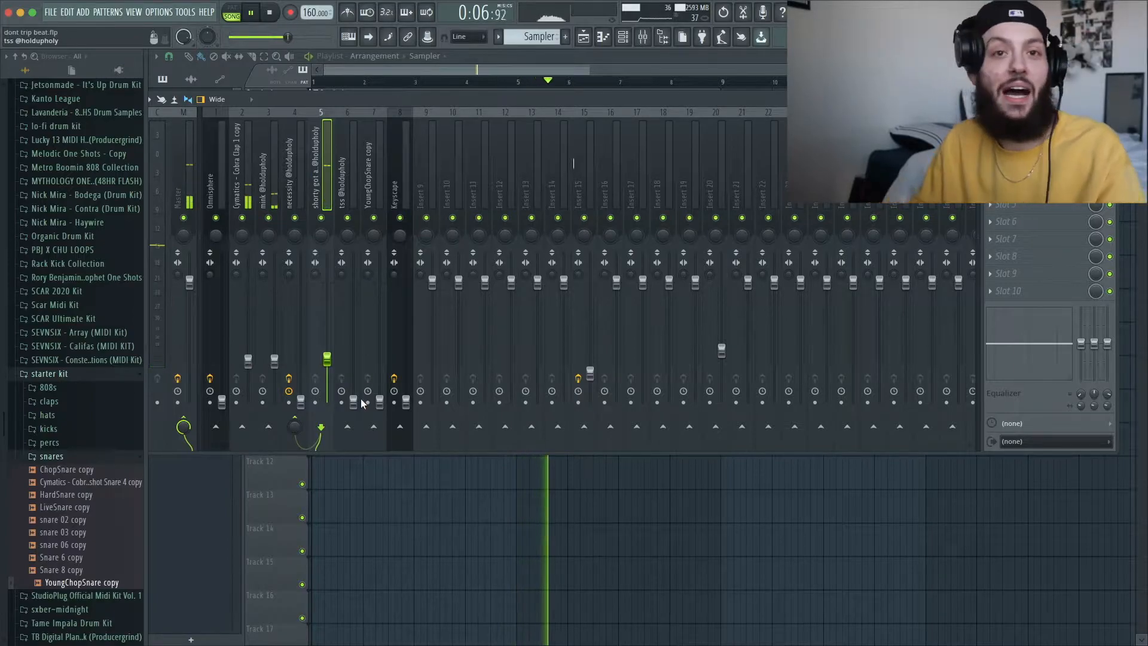
Raise the tss track's volume to slightly above -21.1 dB and the YoungChopSnare track to about the clap's level
drag(354, 401, 353, 375)
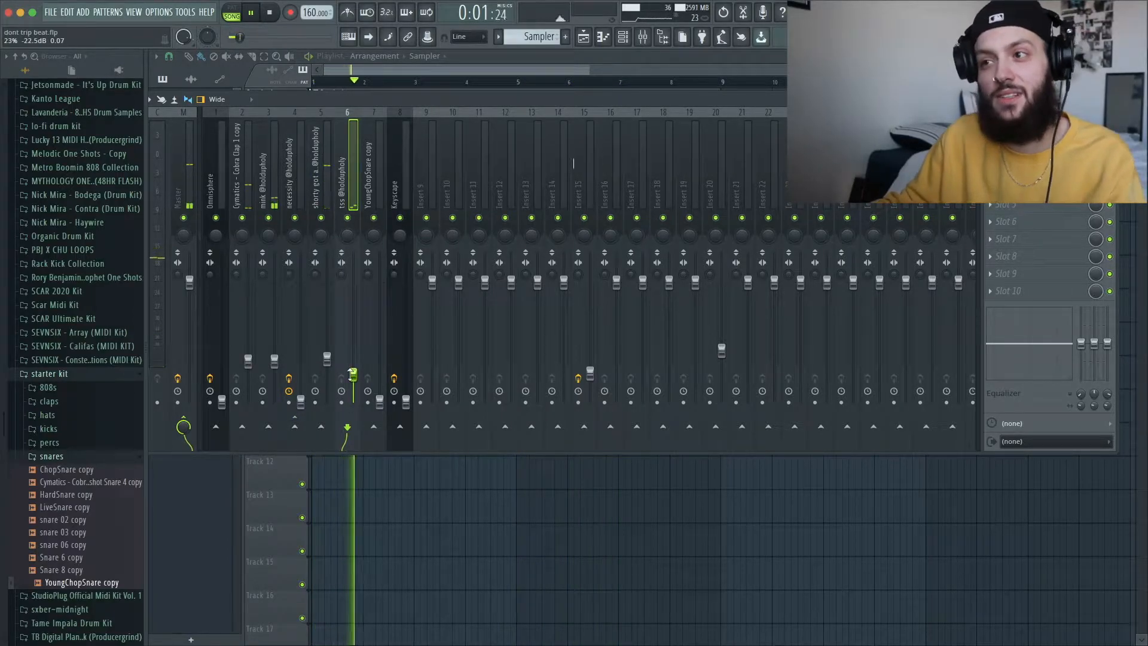
drag(353, 375, 354, 371)
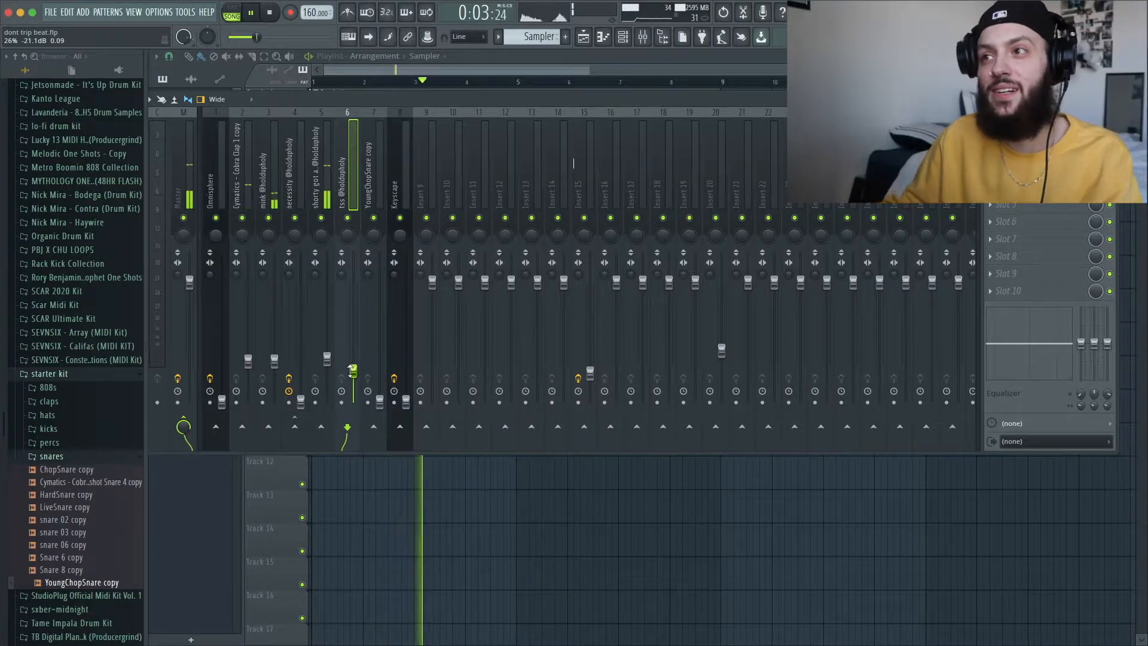
drag(353, 371, 353, 367)
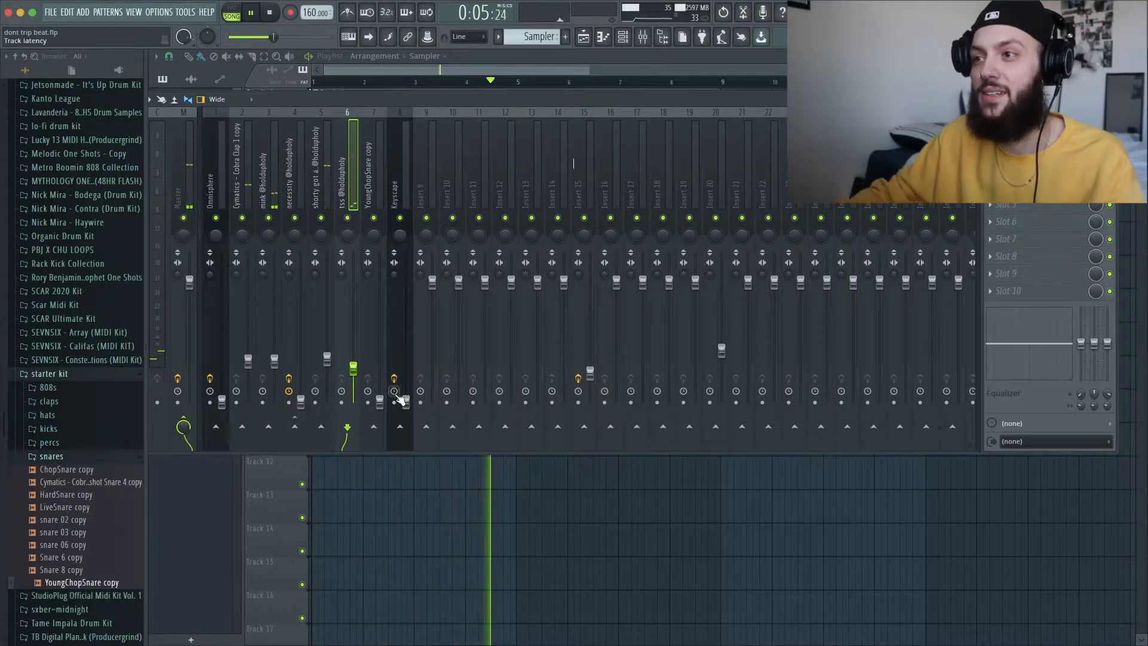
drag(380, 401, 380, 360)
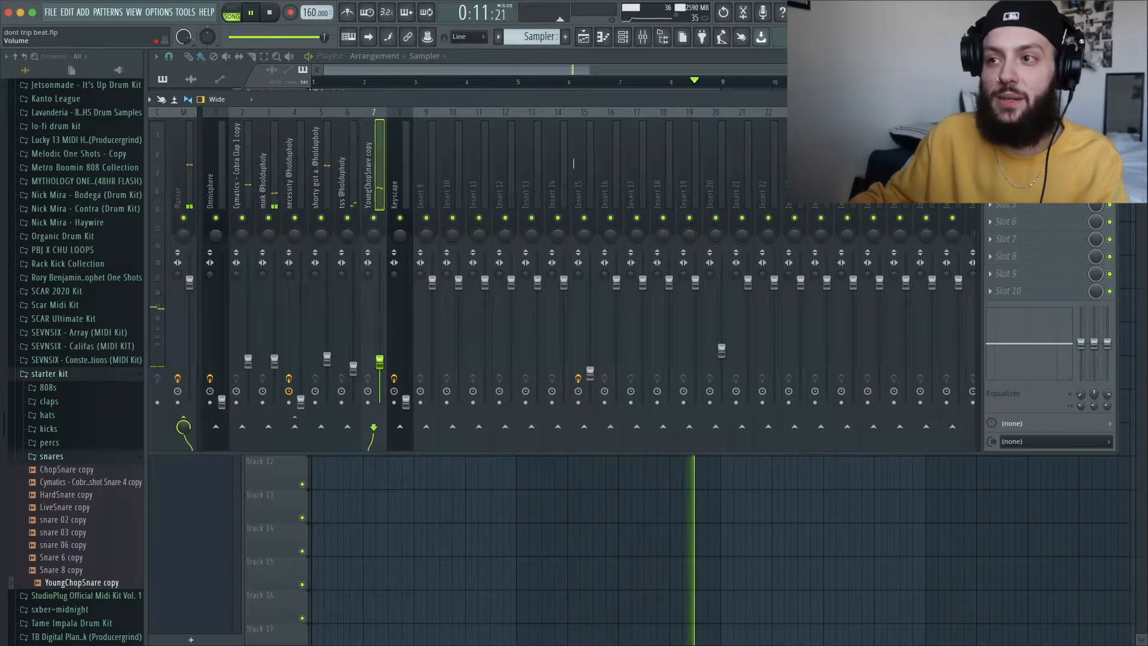
Set the Omnisphere track's volume to about -20.8 dB and the Keyscape track's to about -28.4 dB, checking against playback
drag(223, 397, 222, 370)
key(space)
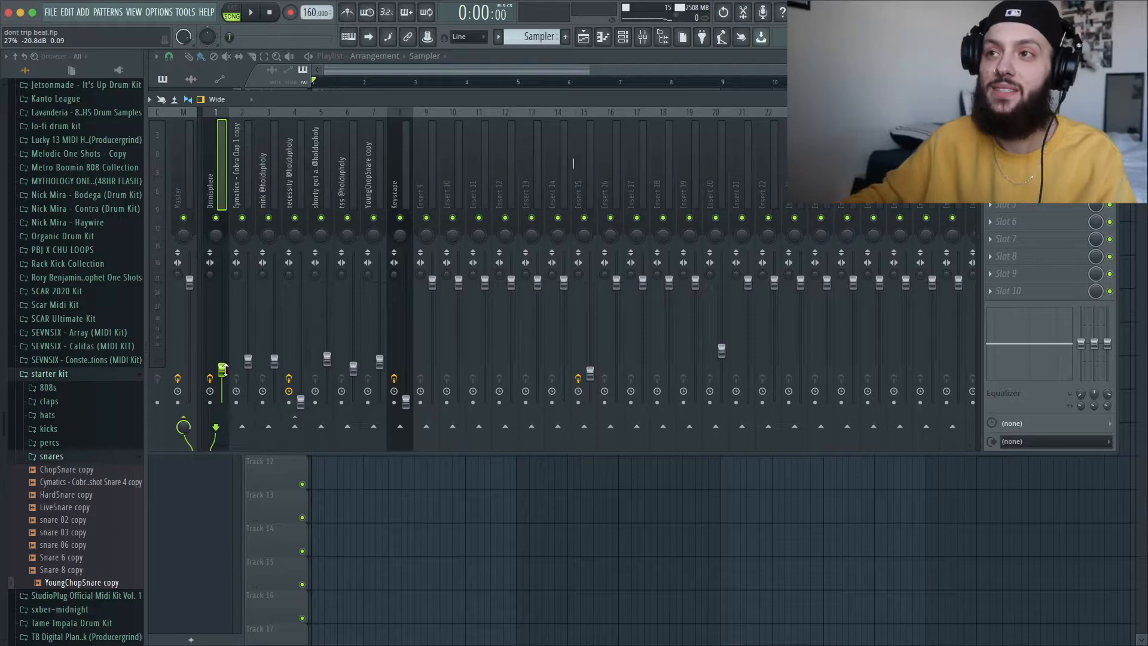
key(space)
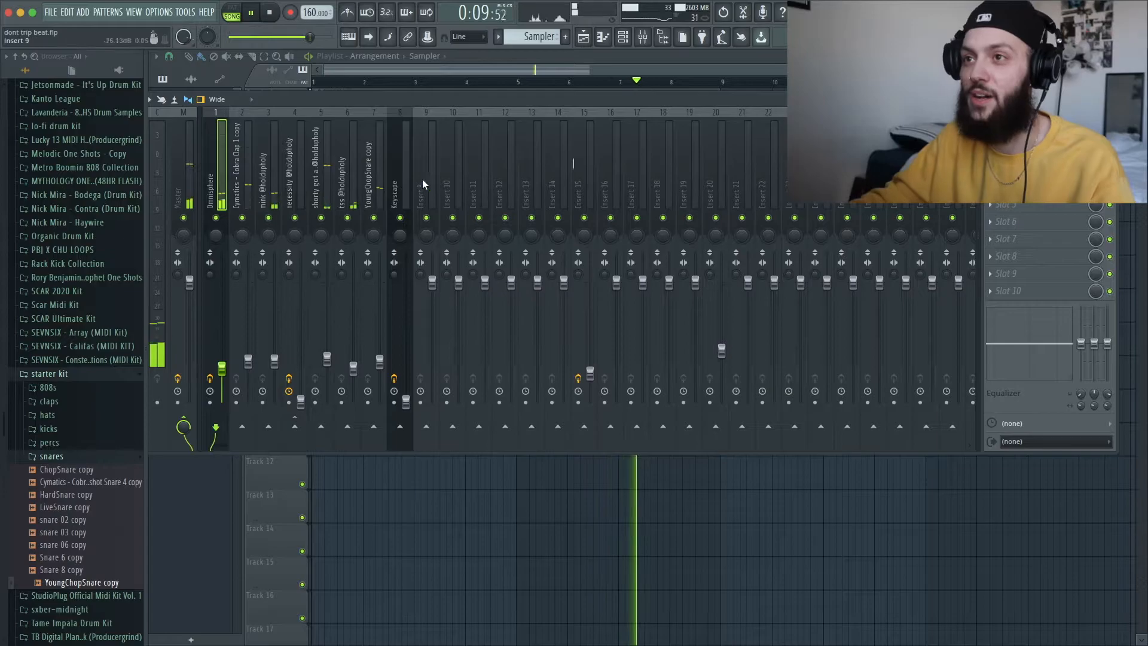
click(406, 401)
drag(406, 399, 406, 385)
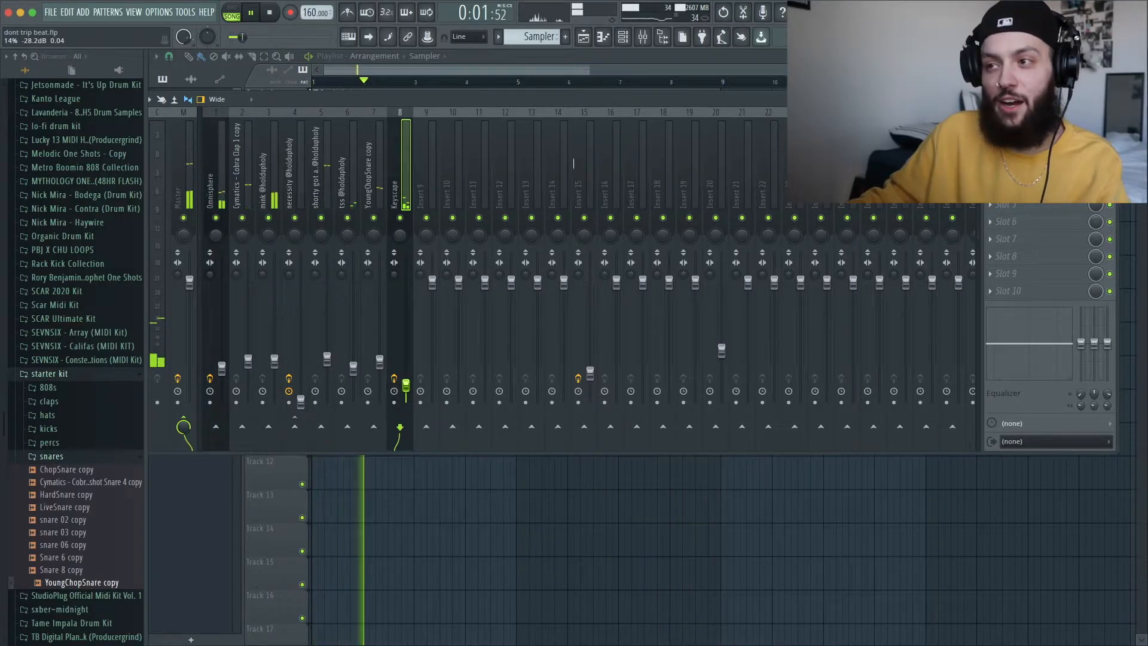
drag(406, 387, 406, 385)
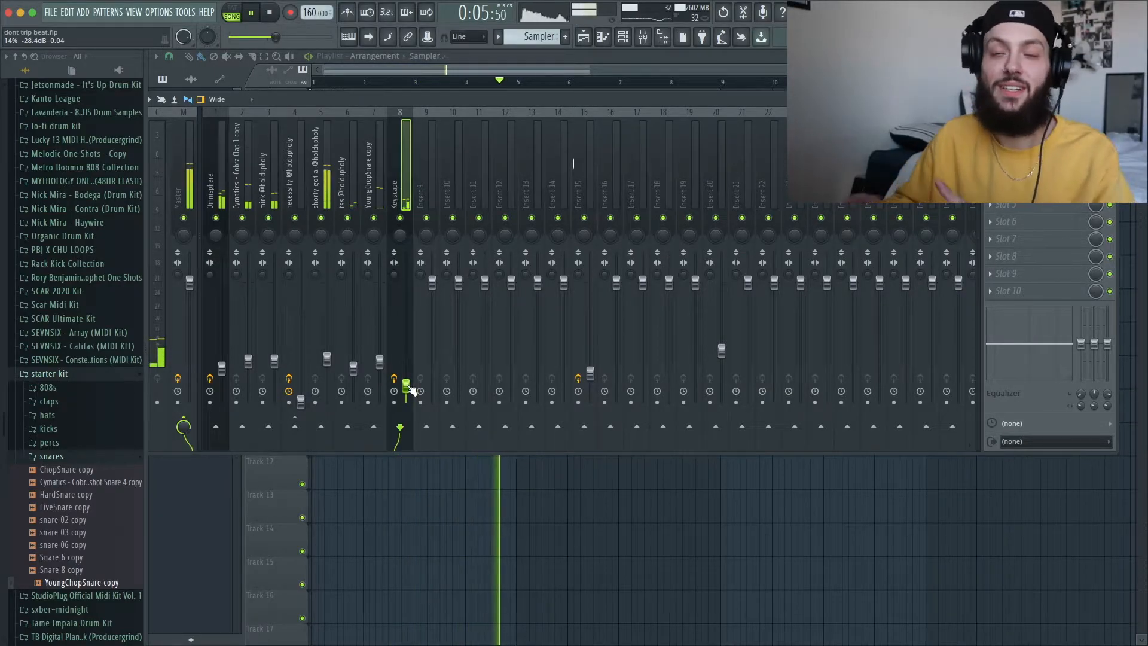
Raise the necessity track's volume to about -20.4 dB and play the mix back
click(301, 401)
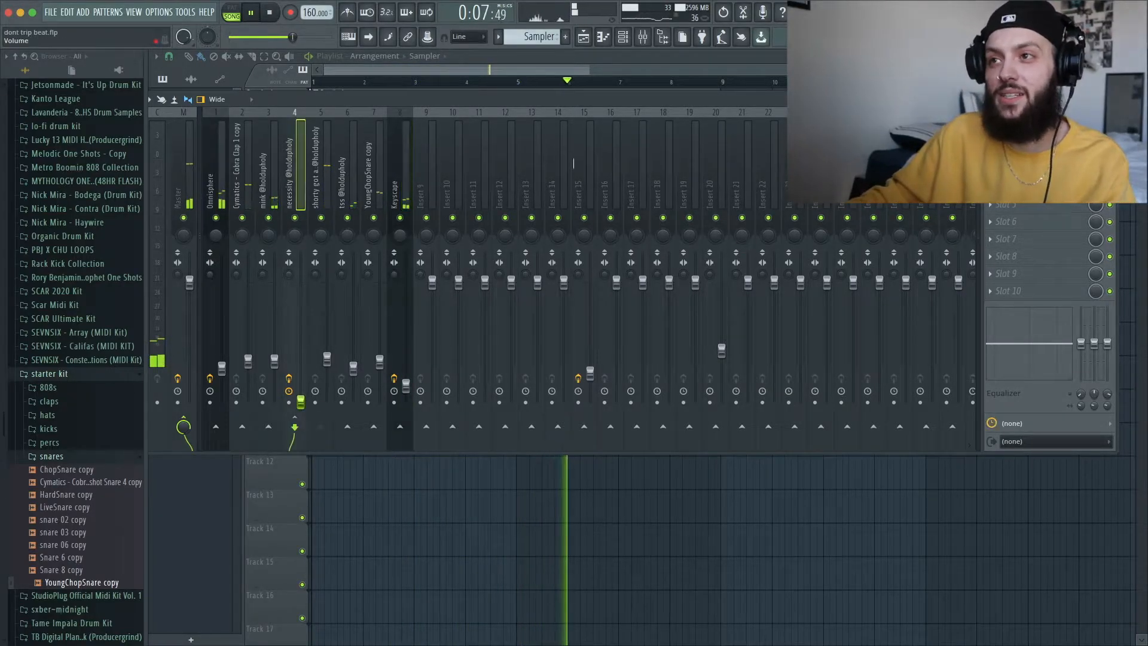
drag(301, 402, 301, 367)
key(space)
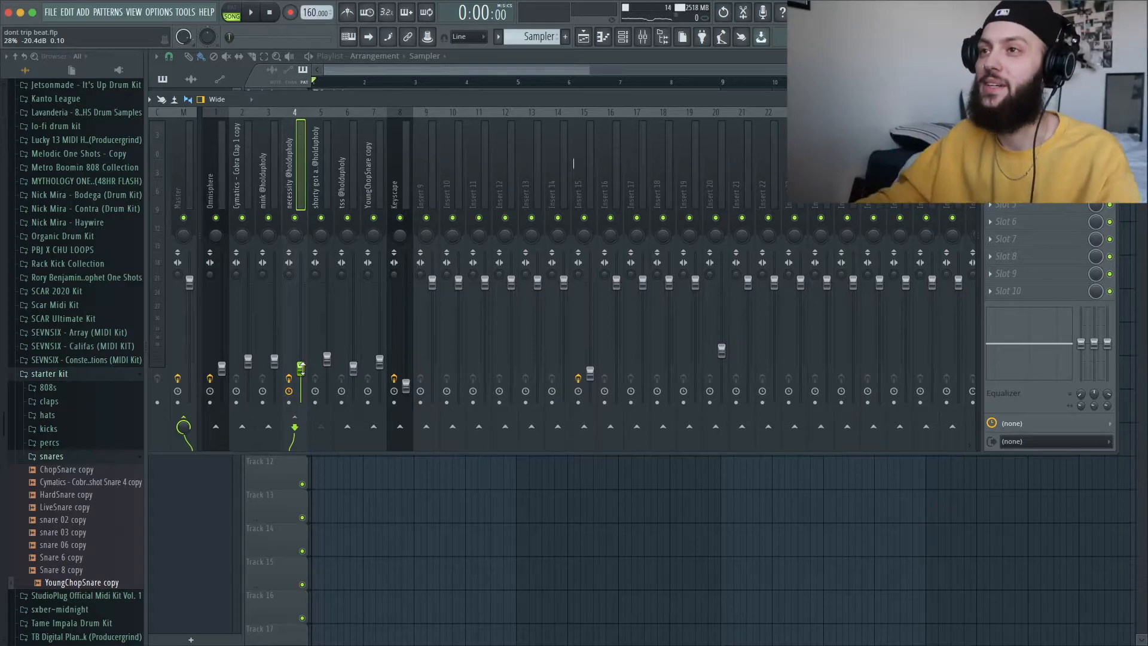
key(space)
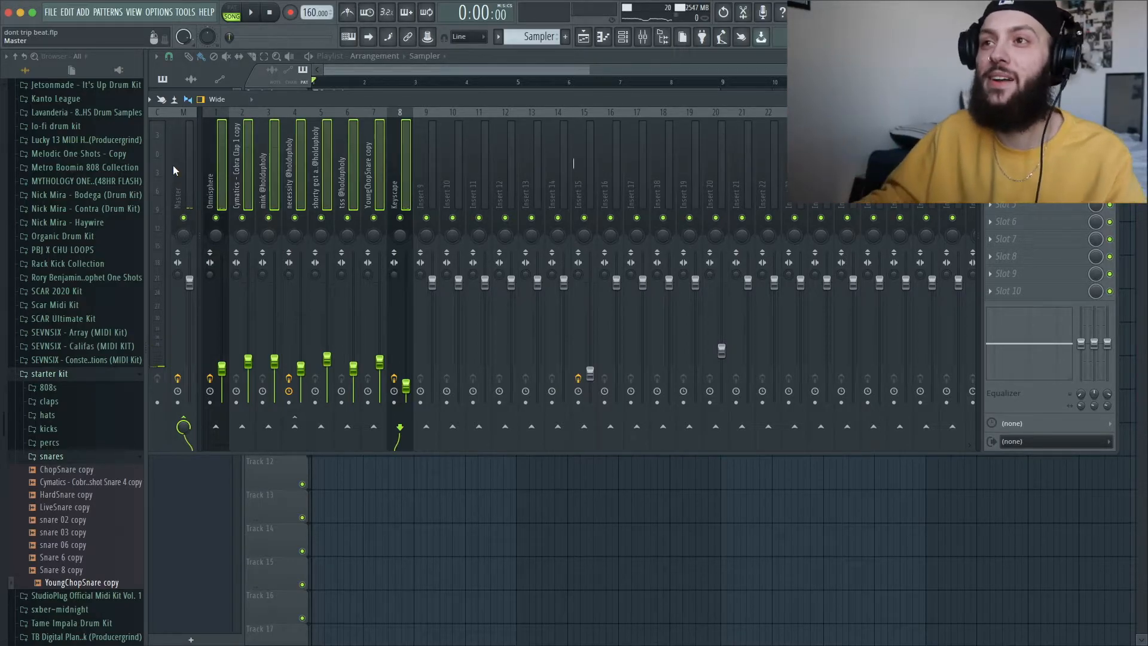
Add a Fruity Limiter to the master track, load its Max loudness preset, and close the plugin window
click(222, 164)
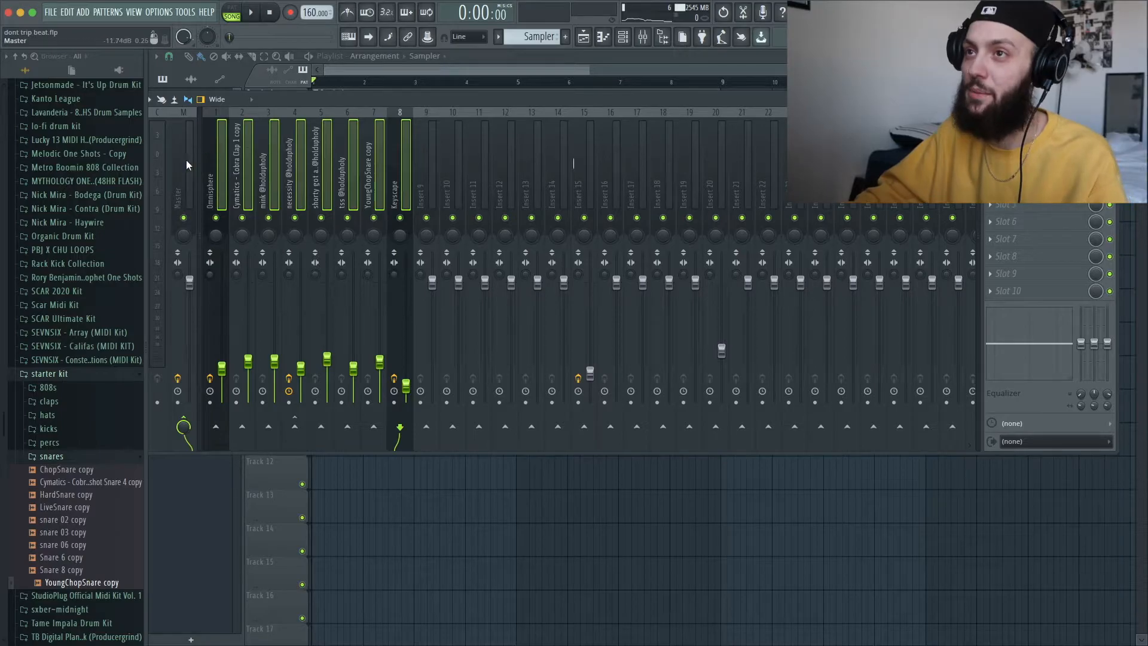
click(186, 161)
click(990, 136)
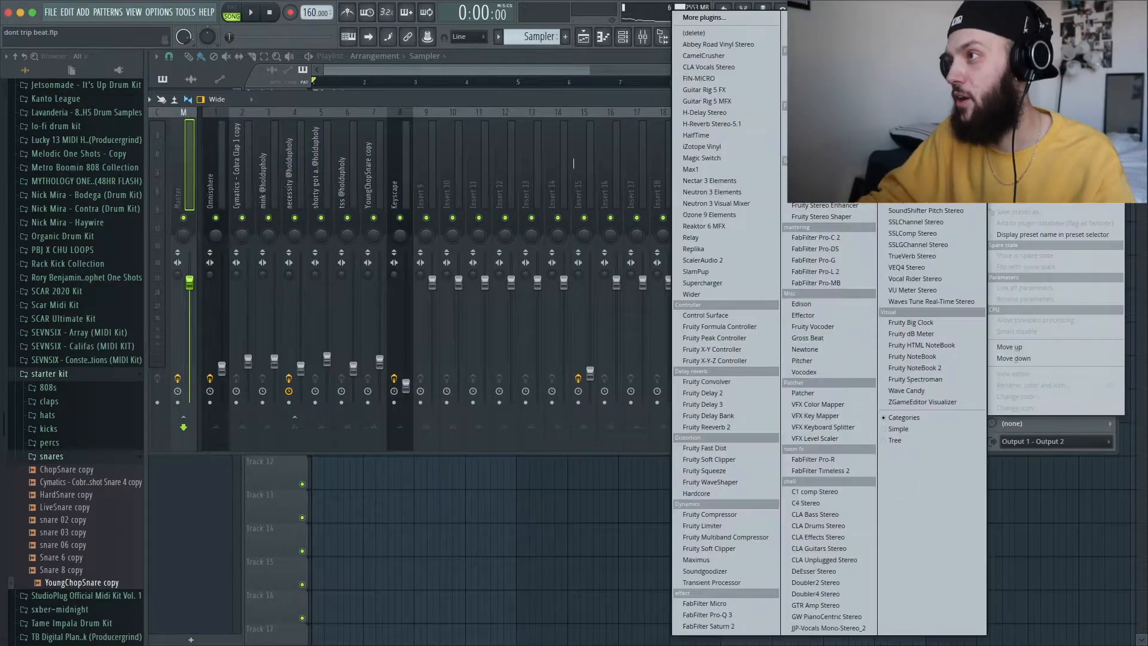
click(716, 526)
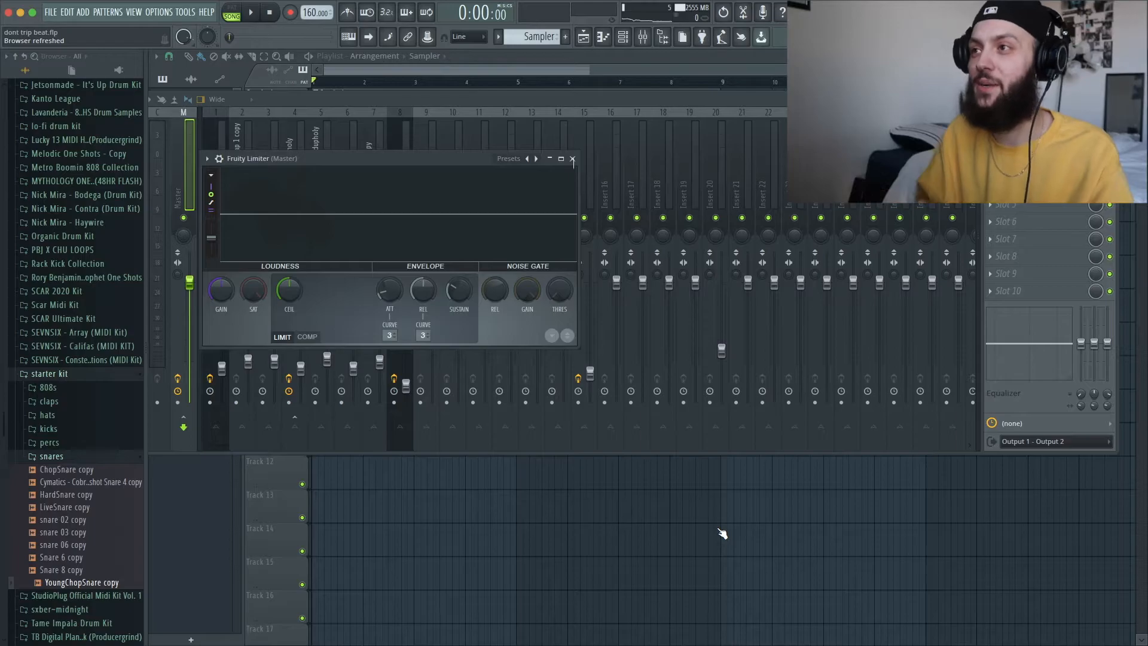
click(509, 159)
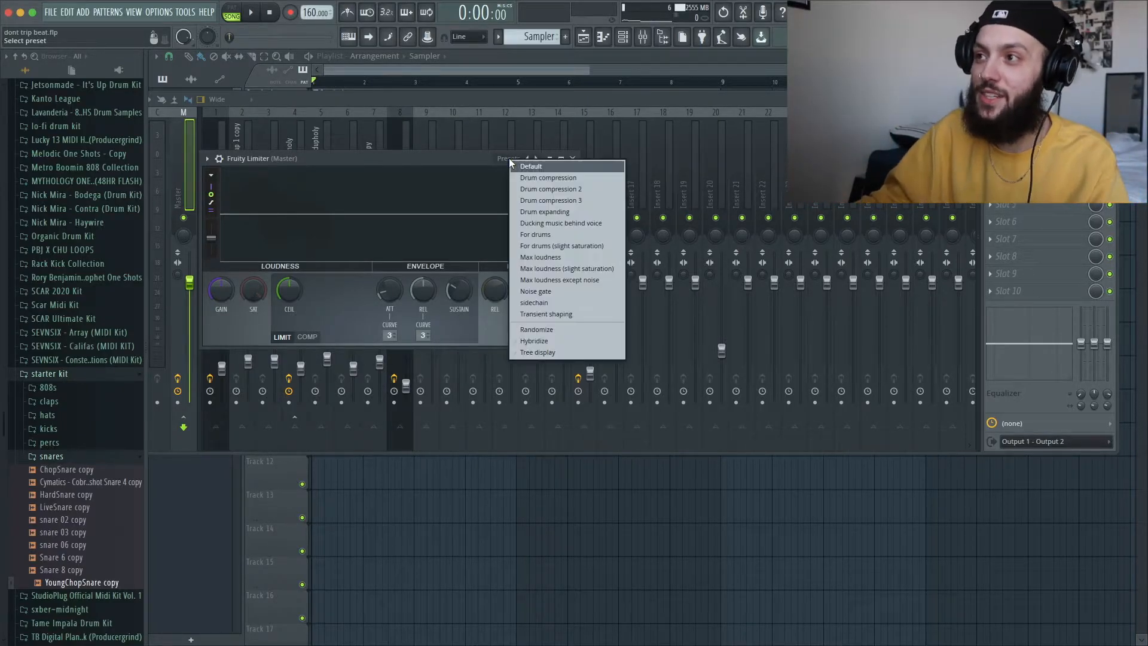
click(550, 260)
click(572, 159)
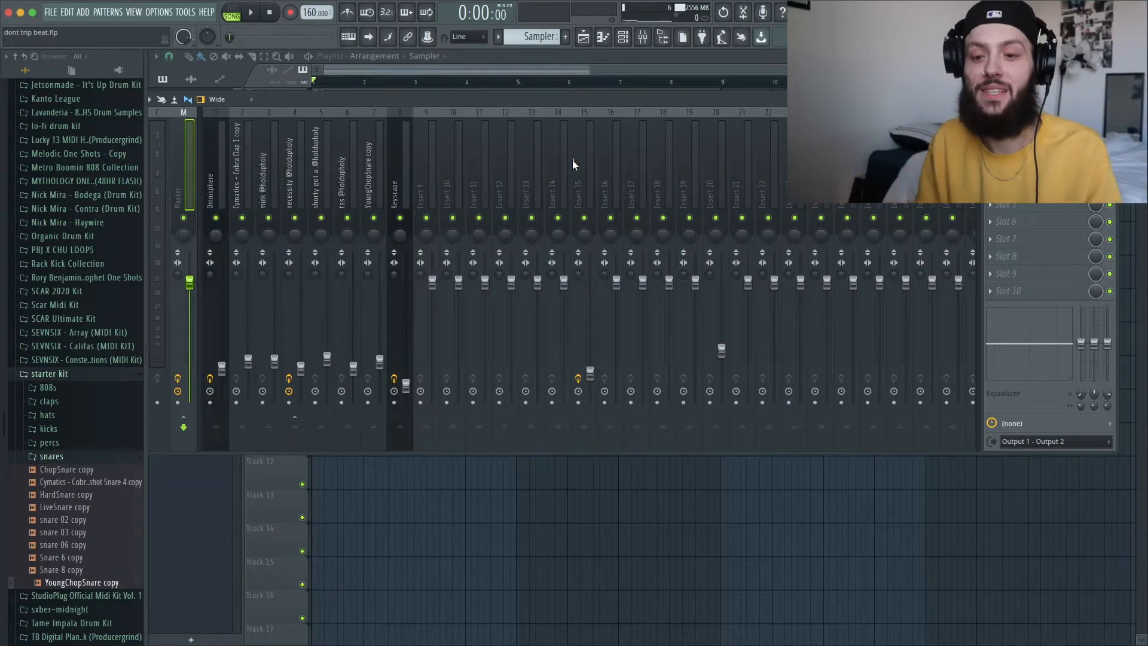
Play the beat from the start to check the master level with the limiter active
key(space)
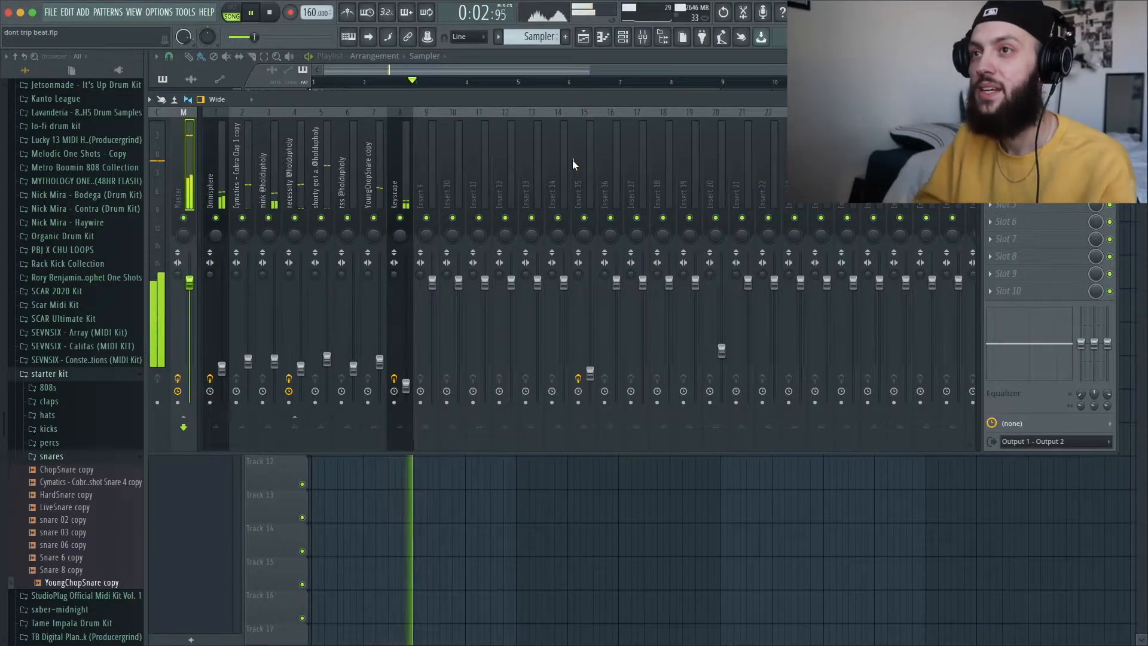
key(space)
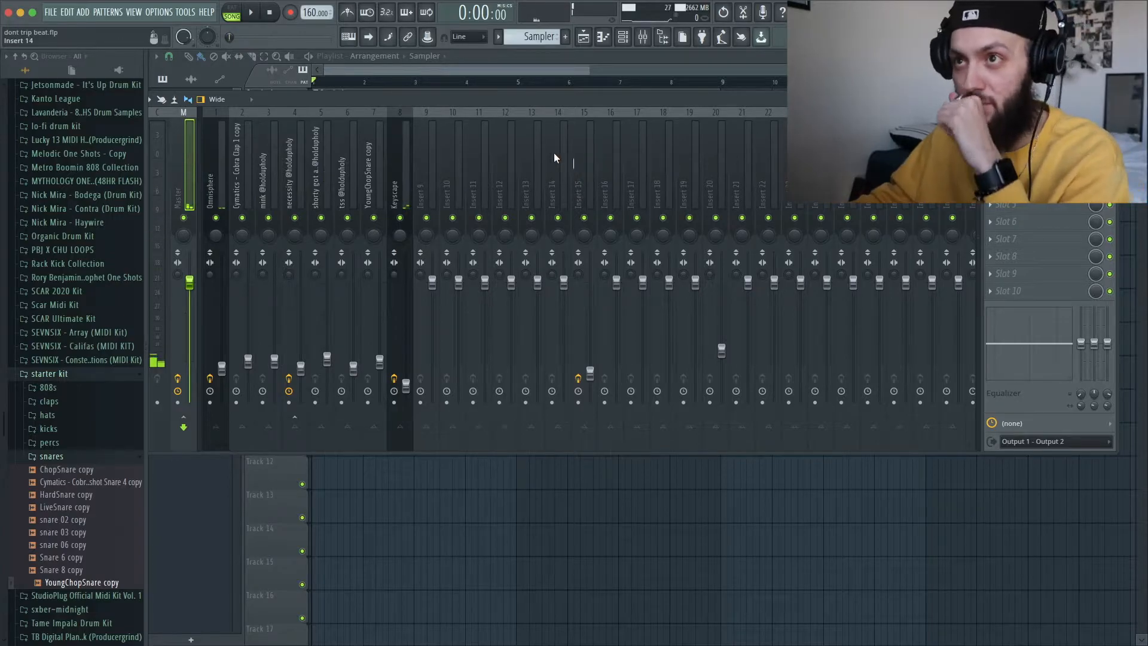
key(space)
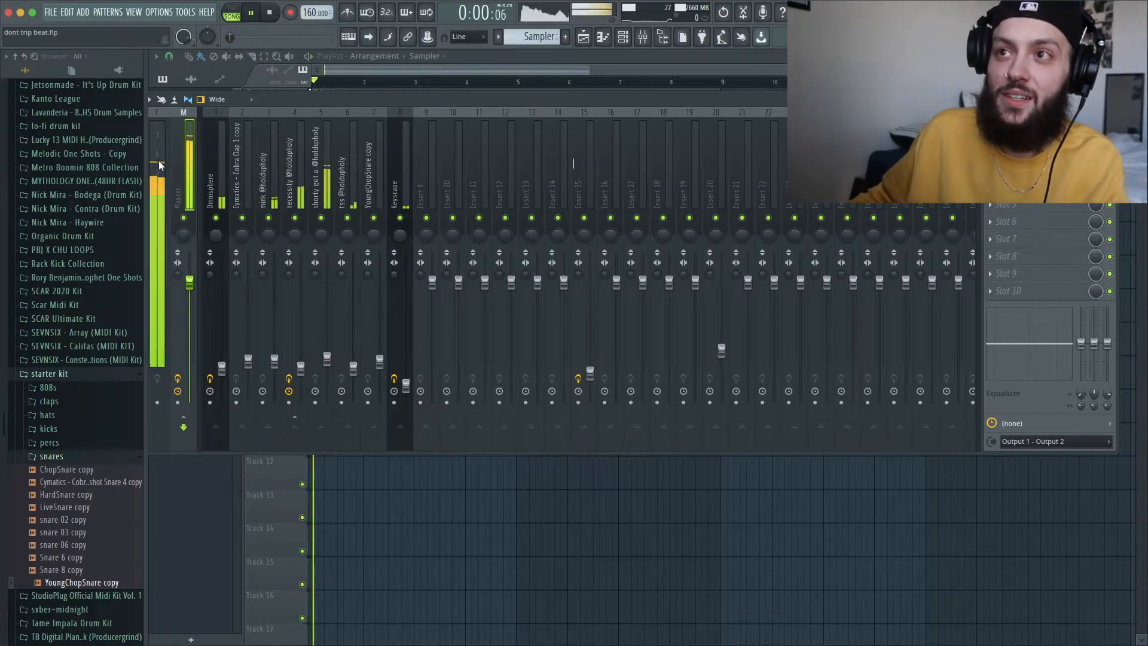
Stop playback and delete all the pattern clips from the playlist
key(space)
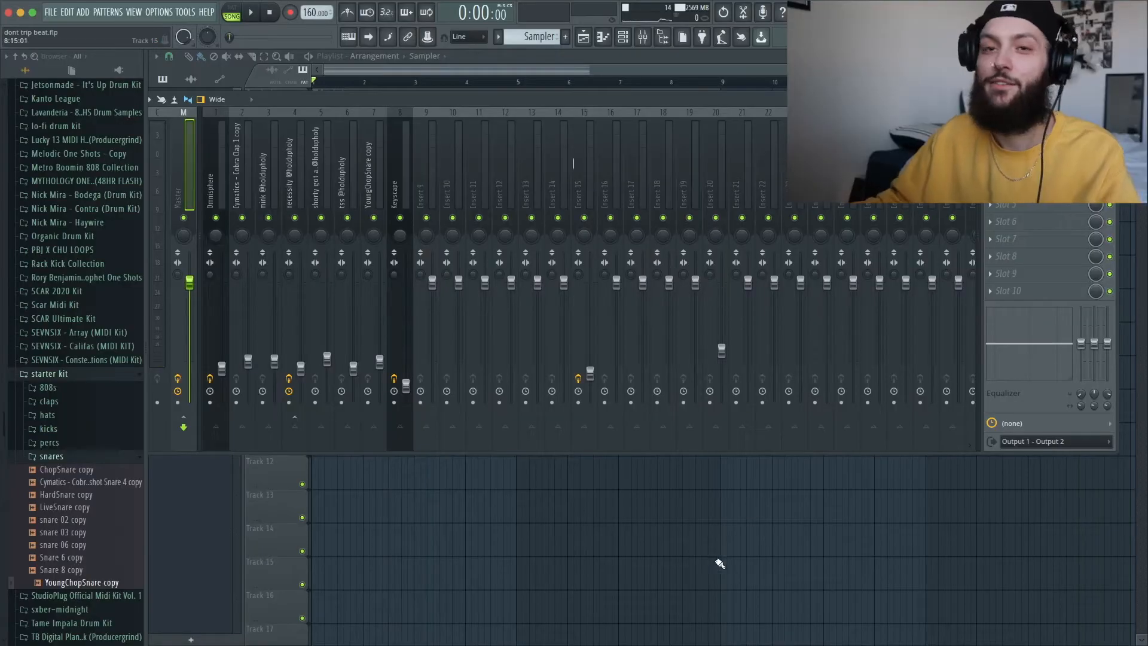
drag(914, 95, 346, 418)
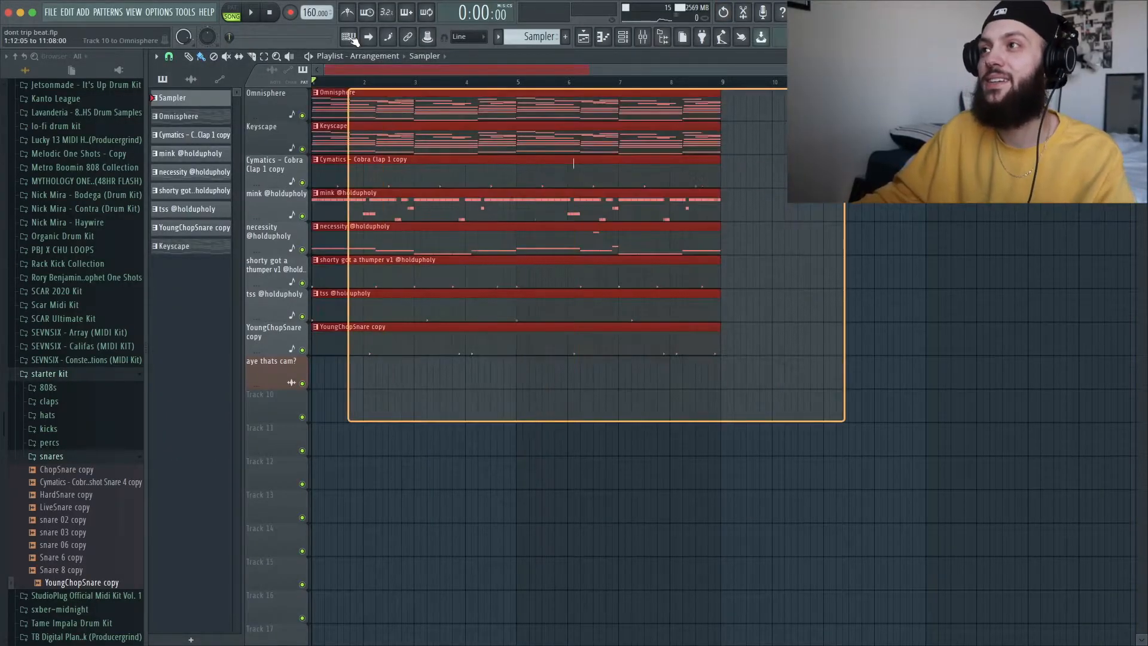
key(Delete)
click(624, 38)
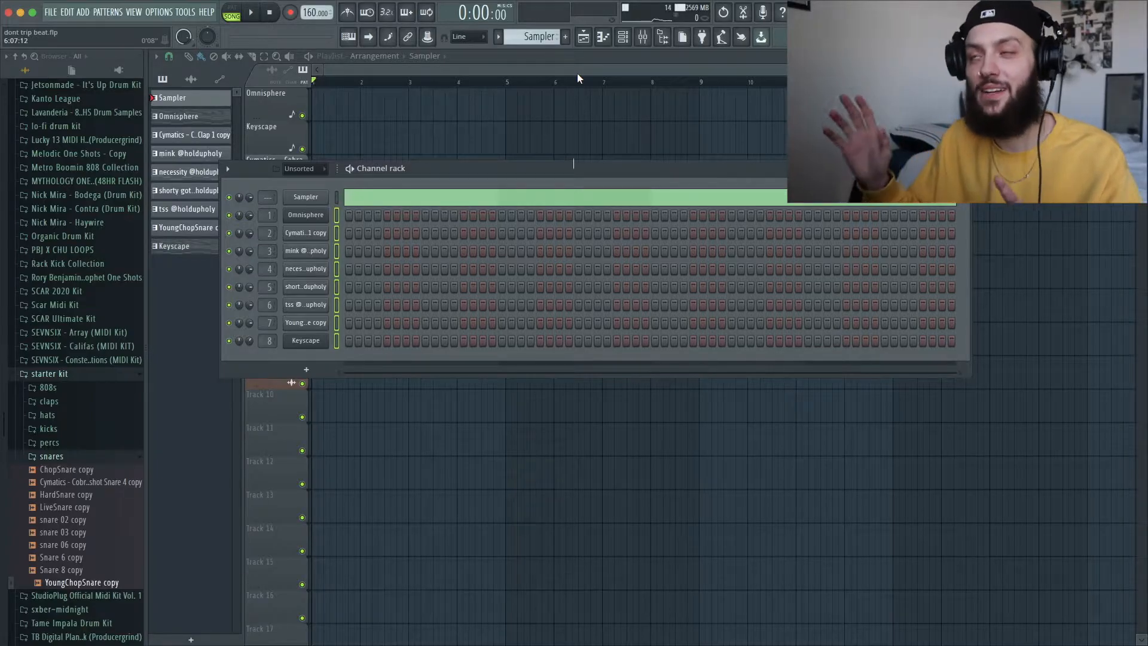
click(499, 37)
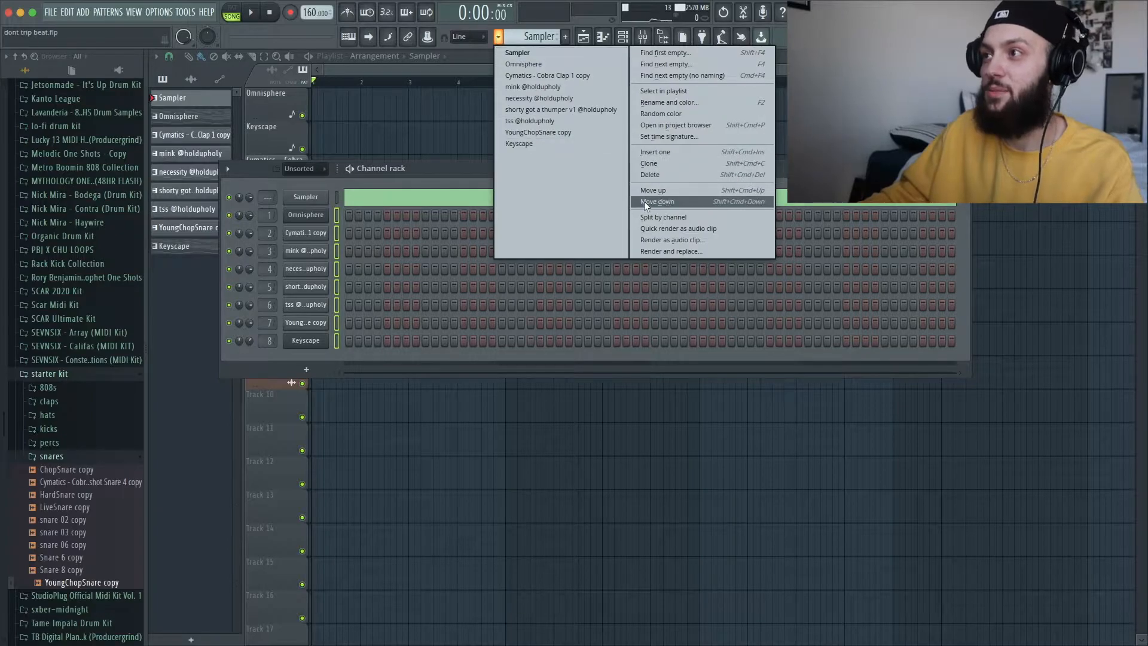
click(147, 129)
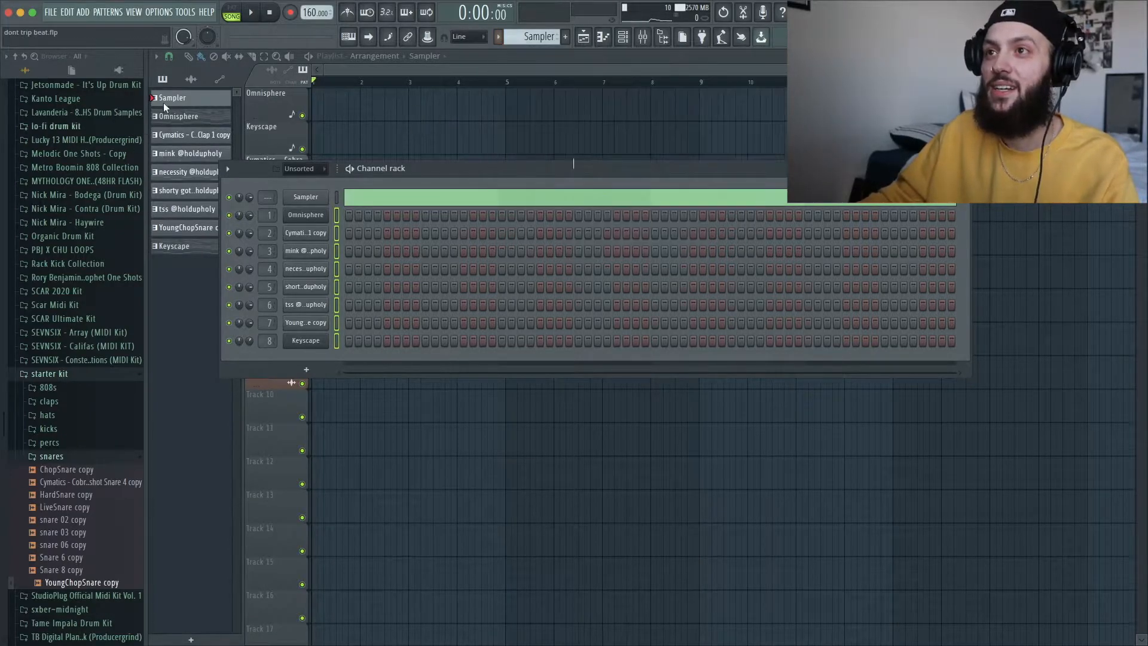
click(147, 129)
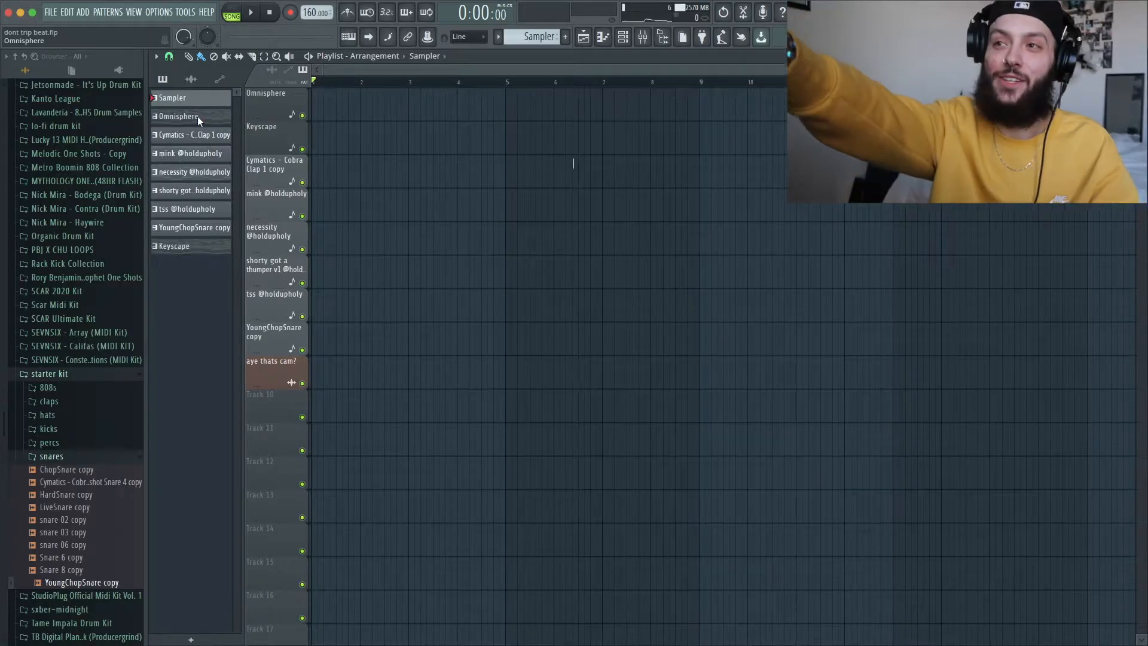
Place the Omnisphere, Keyscape and six drum patterns at bar 1 on their matching playlist tracks
drag(198, 114, 269, 104)
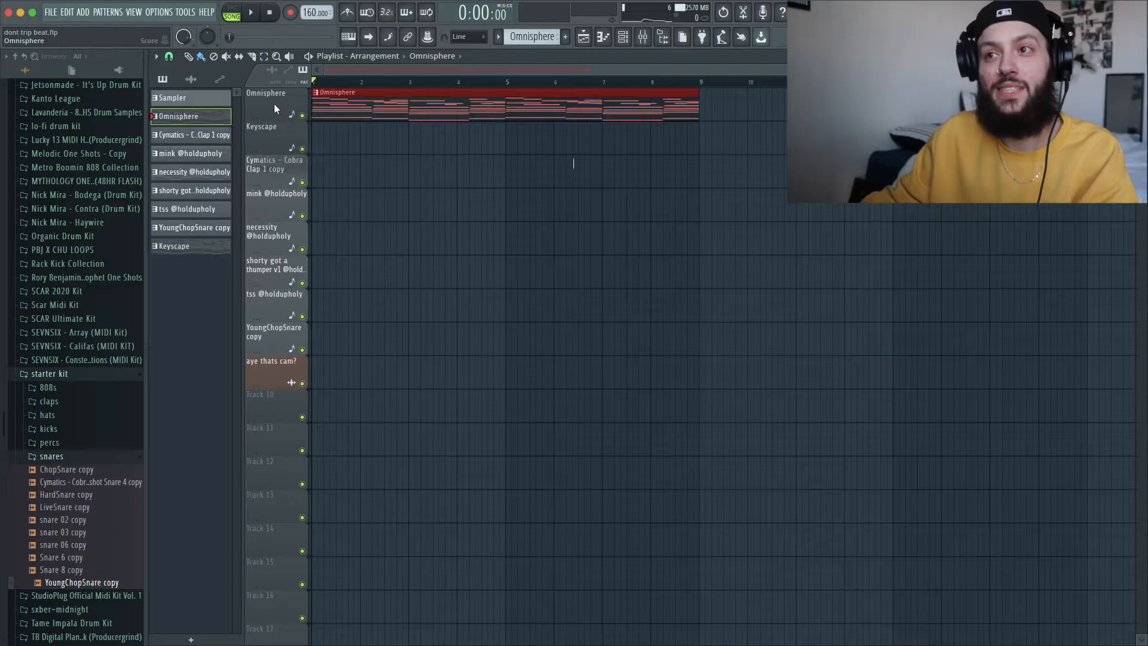
drag(198, 244, 288, 142)
click(206, 138)
shift+click(196, 221)
drag(192, 142, 317, 174)
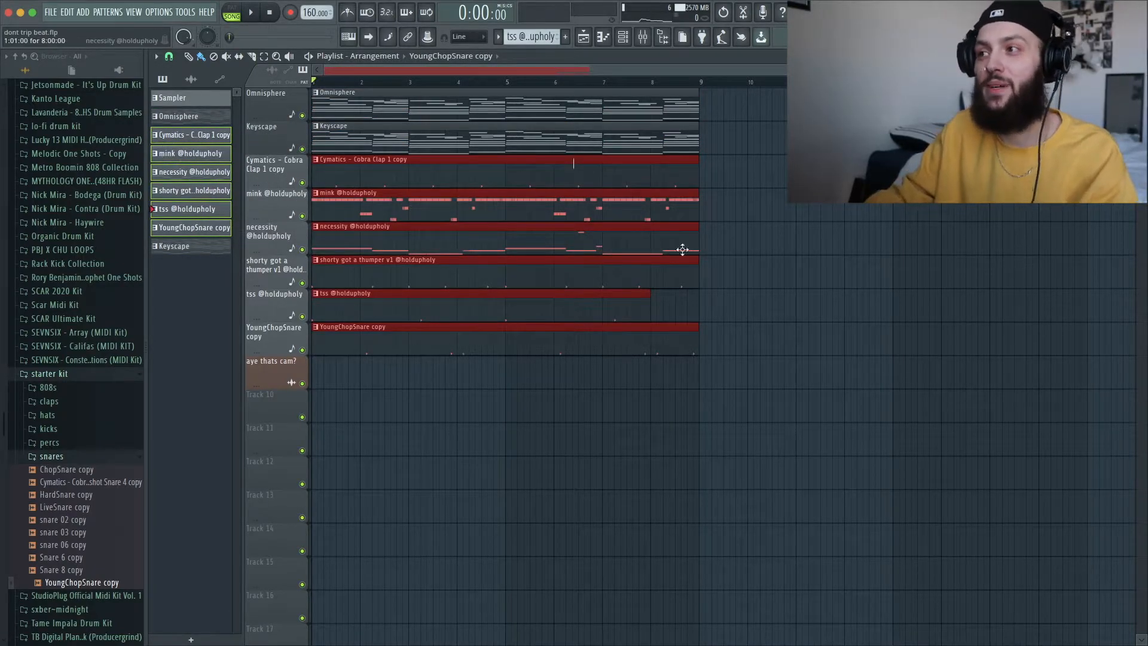
Extend the tss clip to eight bars and shift all six drum clips to start at bar 9
click(663, 310)
drag(654, 305, 699, 306)
scroll(764, 415, down, 2)
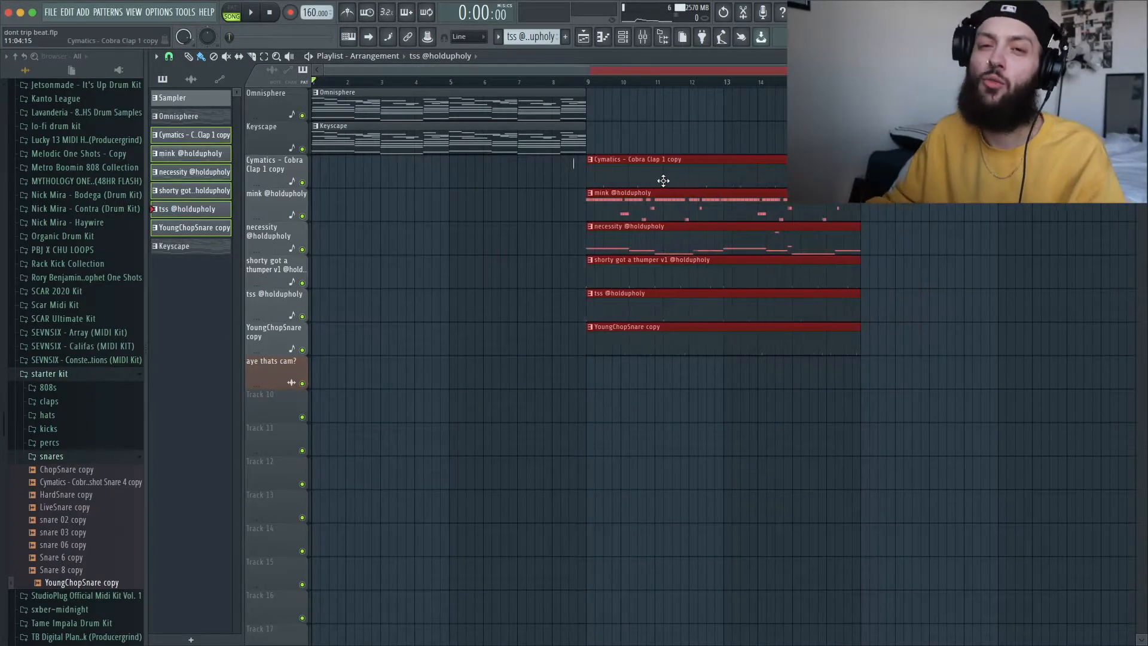
click(668, 119)
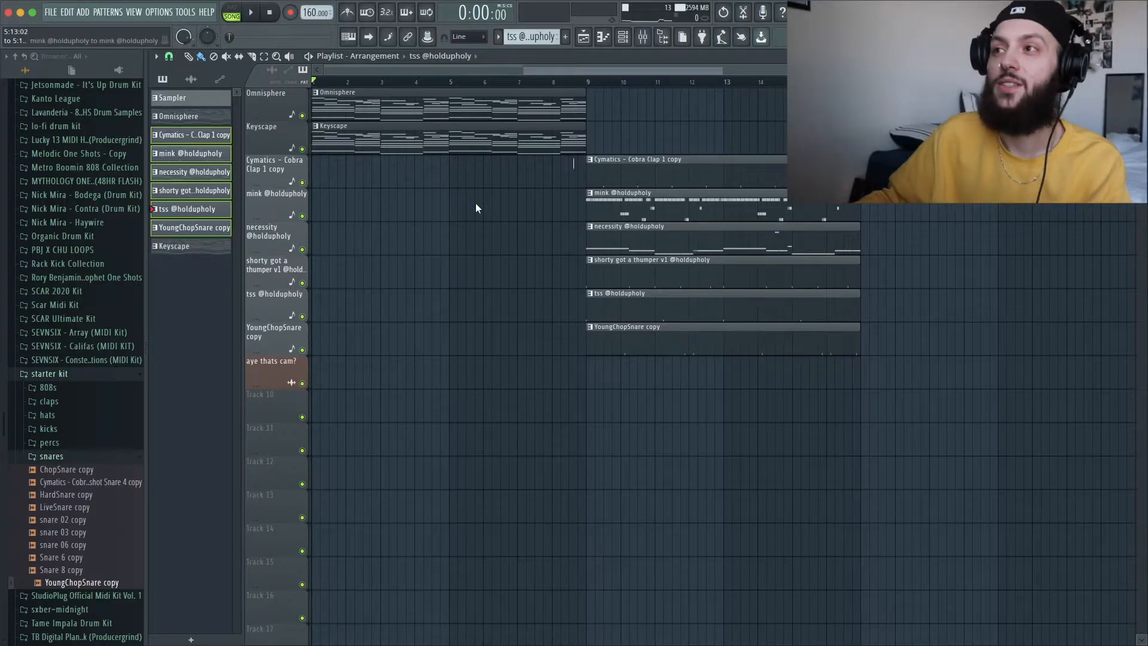
key(space)
key(space)
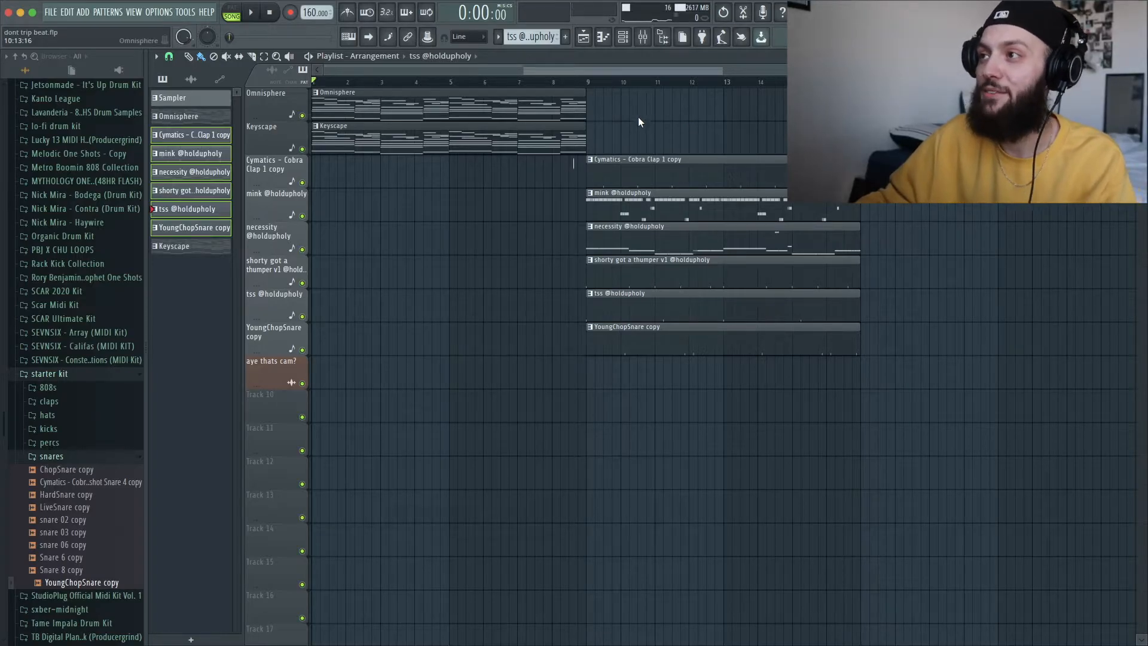
Add an Omnisphere clip at bar 9 and move the shorty got a thumper clip to bar 17
mouse_move(652, 119)
mouse_down()
mouse_move(413, 94)
mouse_move(652, 105)
mouse_up()
ctrl+click(667, 131)
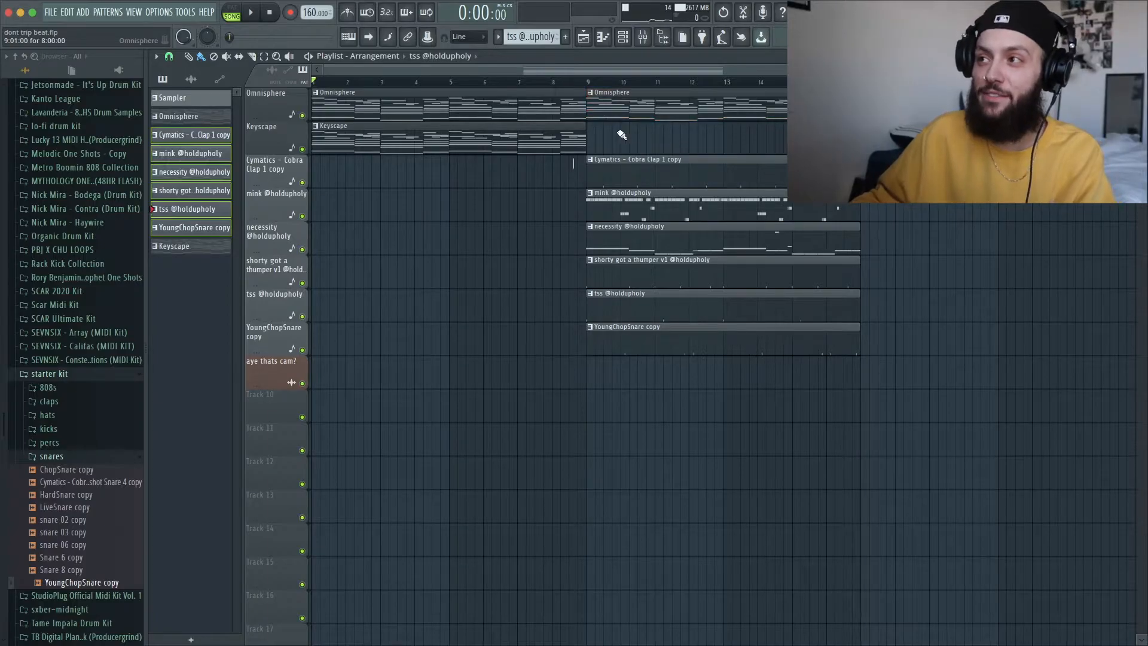
scroll(617, 128, down, 1)
drag(534, 277, 743, 269)
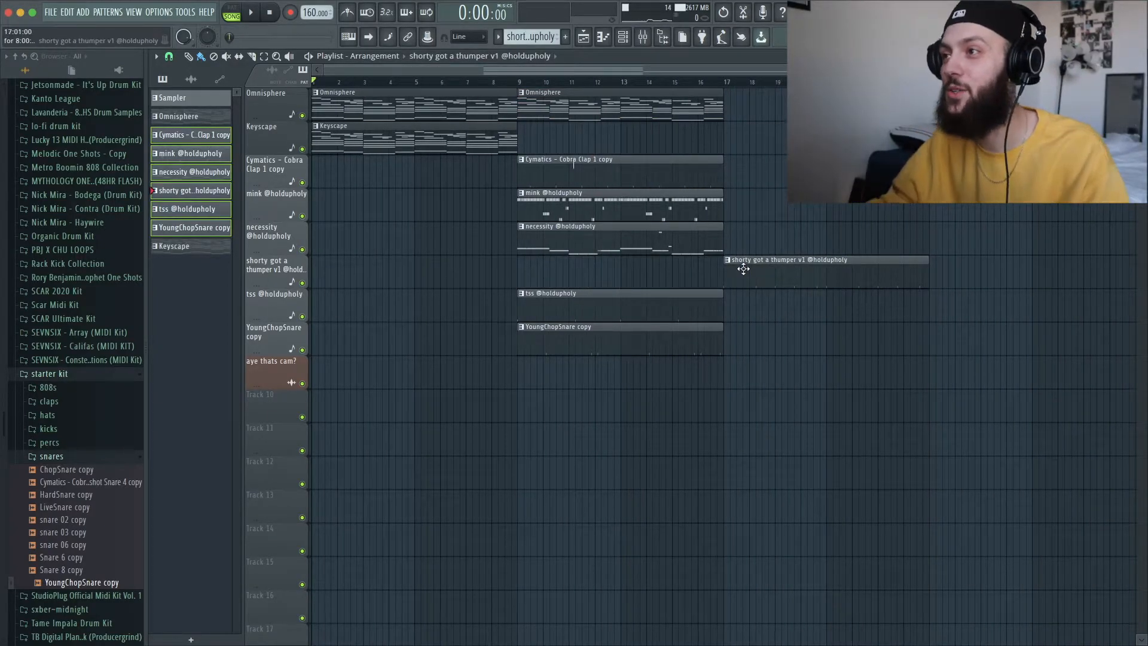
Duplicate the clips of bars 9 to 16 at bar 17 and add a Keyscape clip there
drag(518, 82, 725, 95)
key(super+d)
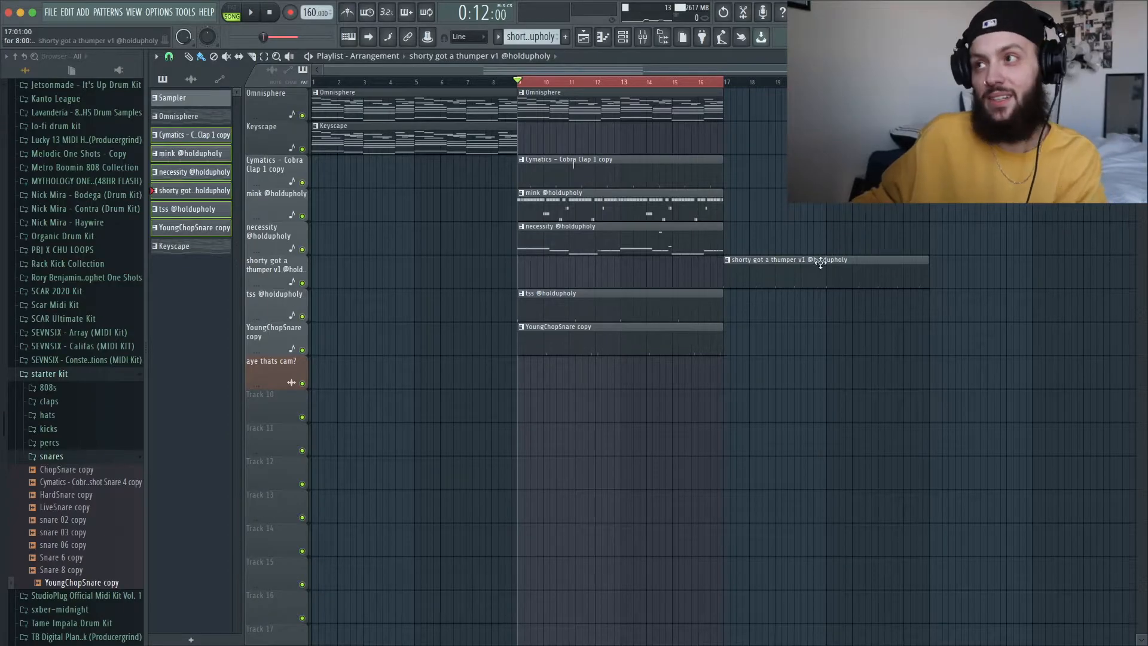
drag(680, 405, 573, 95)
drag(521, 95, 722, 88)
key(super+d)
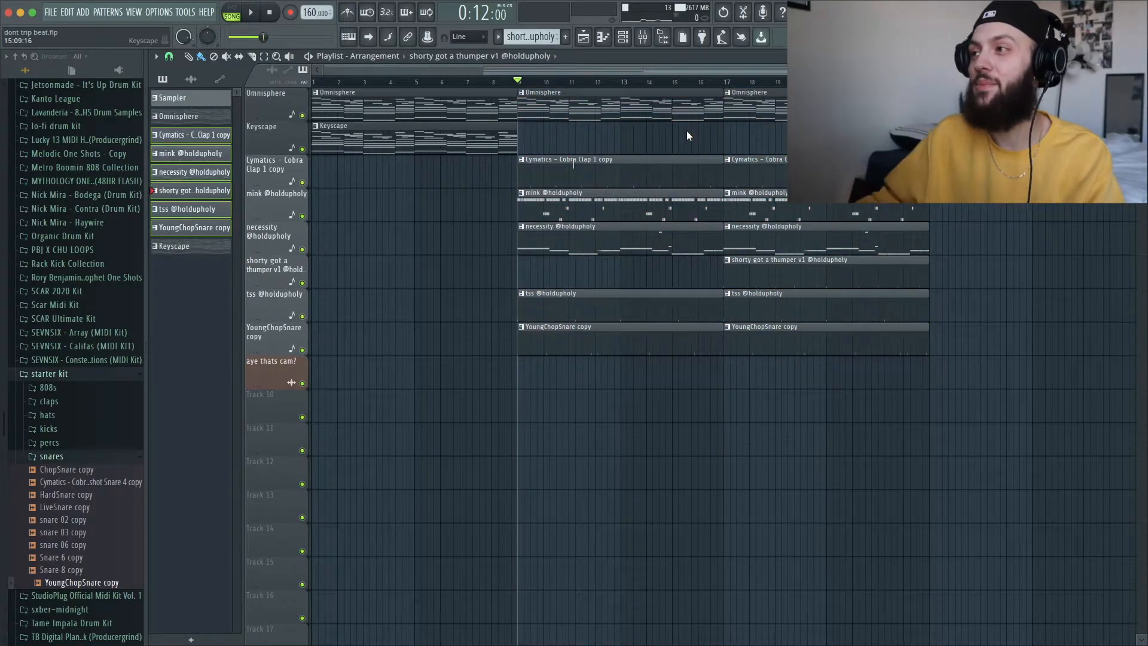
drag(456, 137, 868, 140)
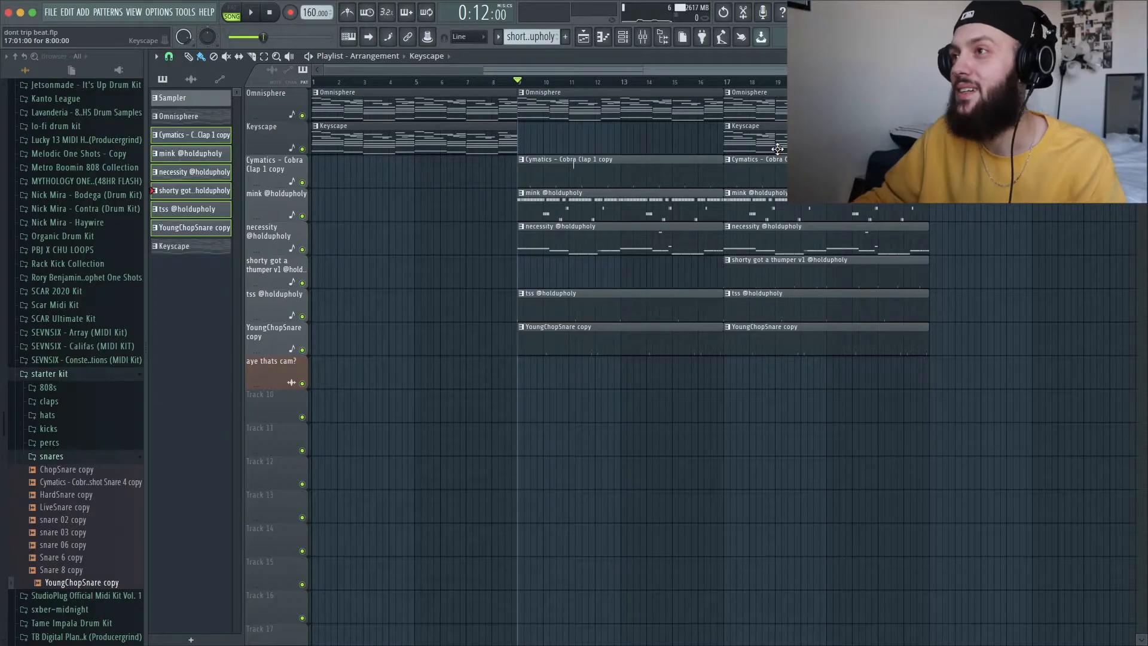
Trim about half a bar off the mink, necessity, tss and YoungChopSnare clips before bar 17, checking the transition by playback
click(677, 84)
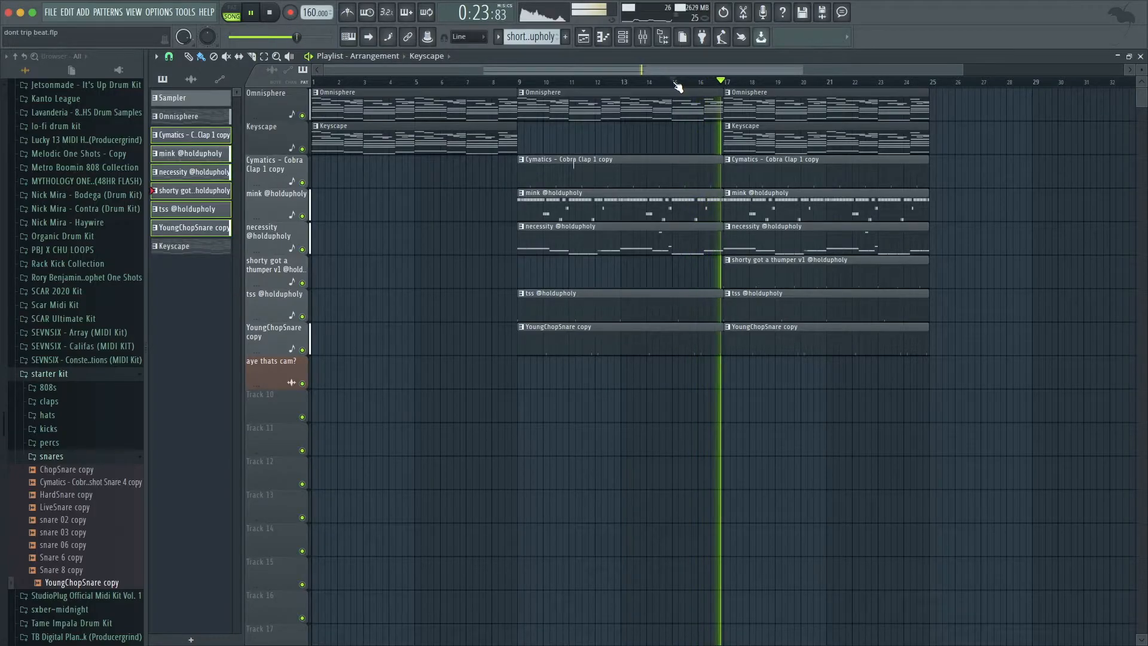
key(space)
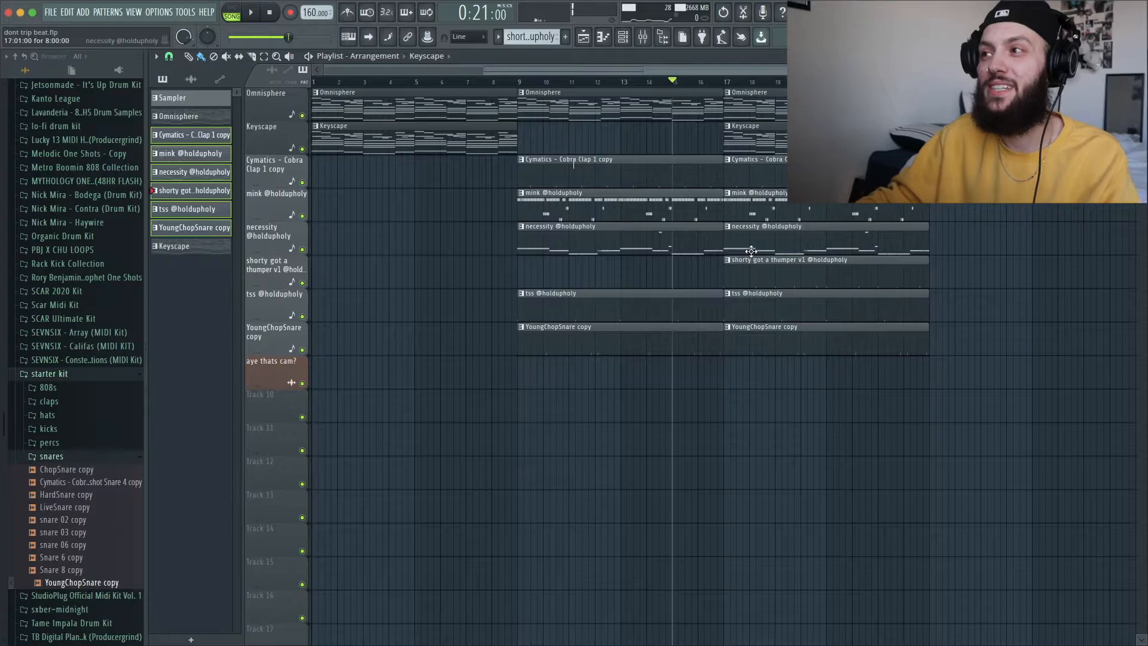
scroll(724, 262, up, 5)
drag(713, 407, 665, 208)
scroll(701, 215, down, 5)
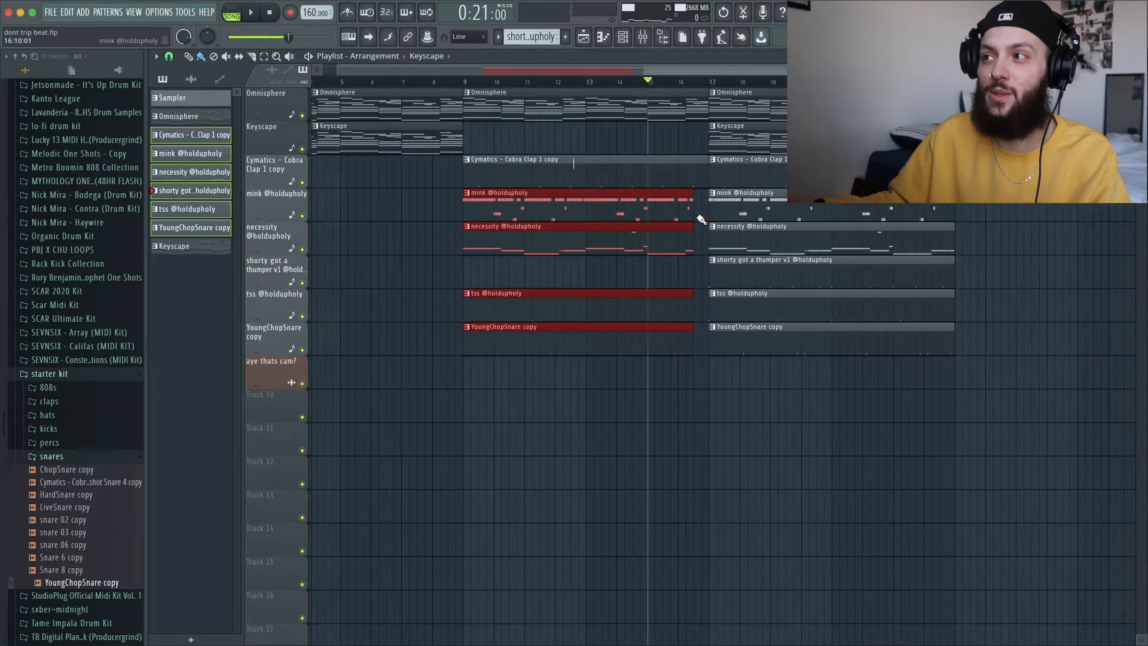
key(space)
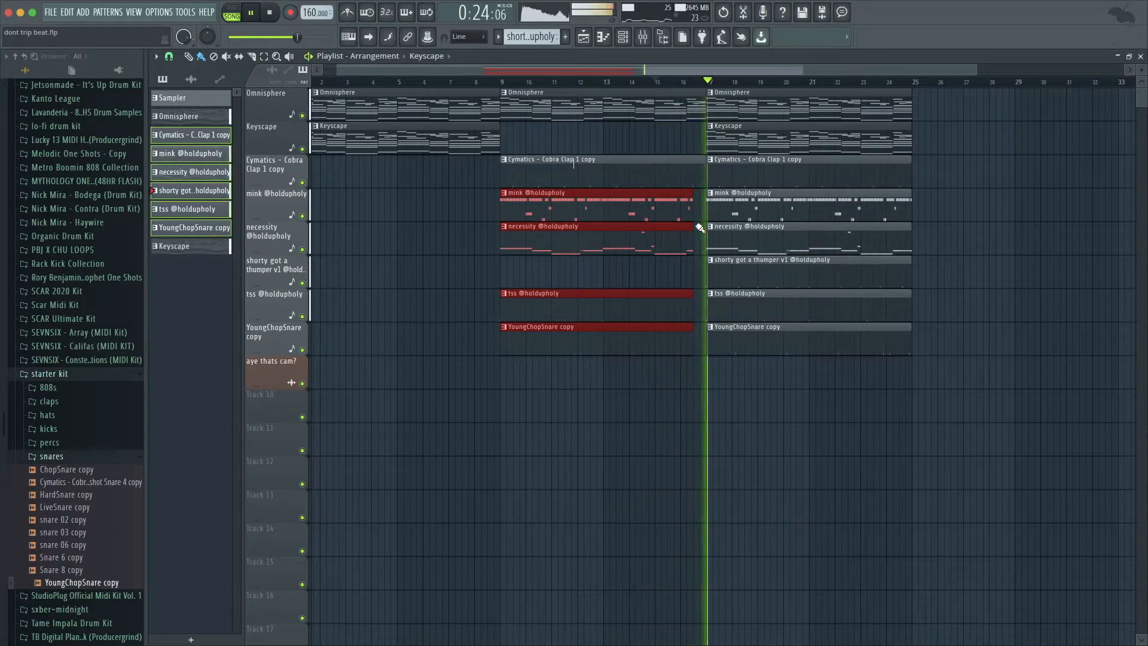
key(space)
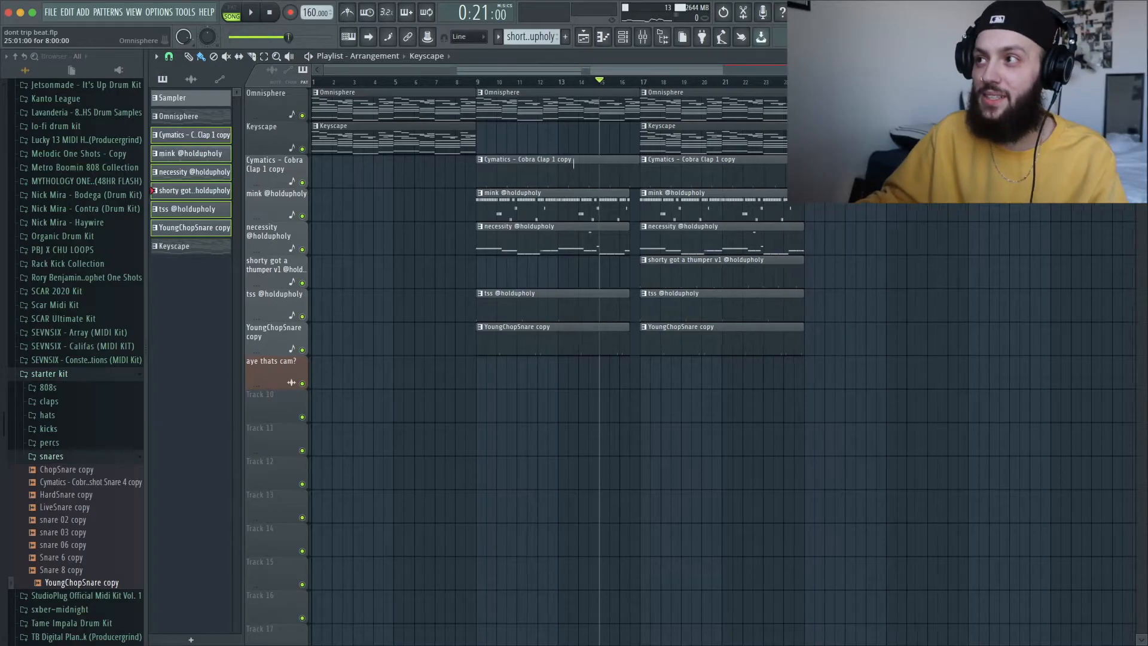
Copy the Omnisphere, Cymatics clap, mink and necessity clips to bar 25 and play the transition into them
scroll(781, 174, down, 2)
drag(745, 254, 720, 173)
scroll(748, 178, up, 4)
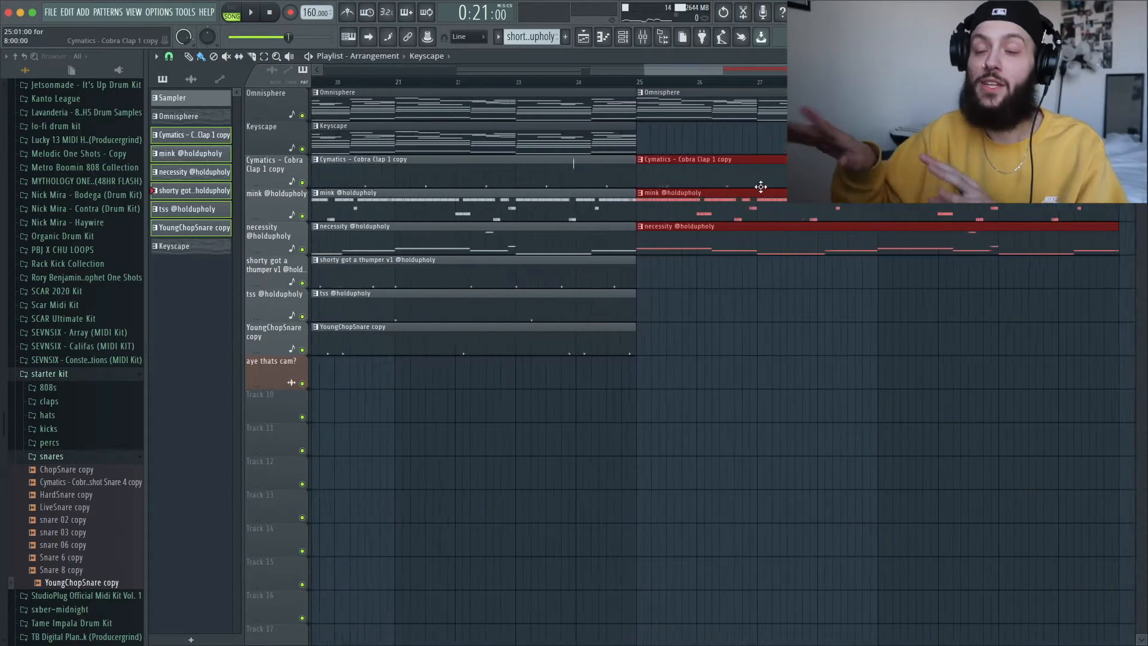
scroll(712, 180, down, 4)
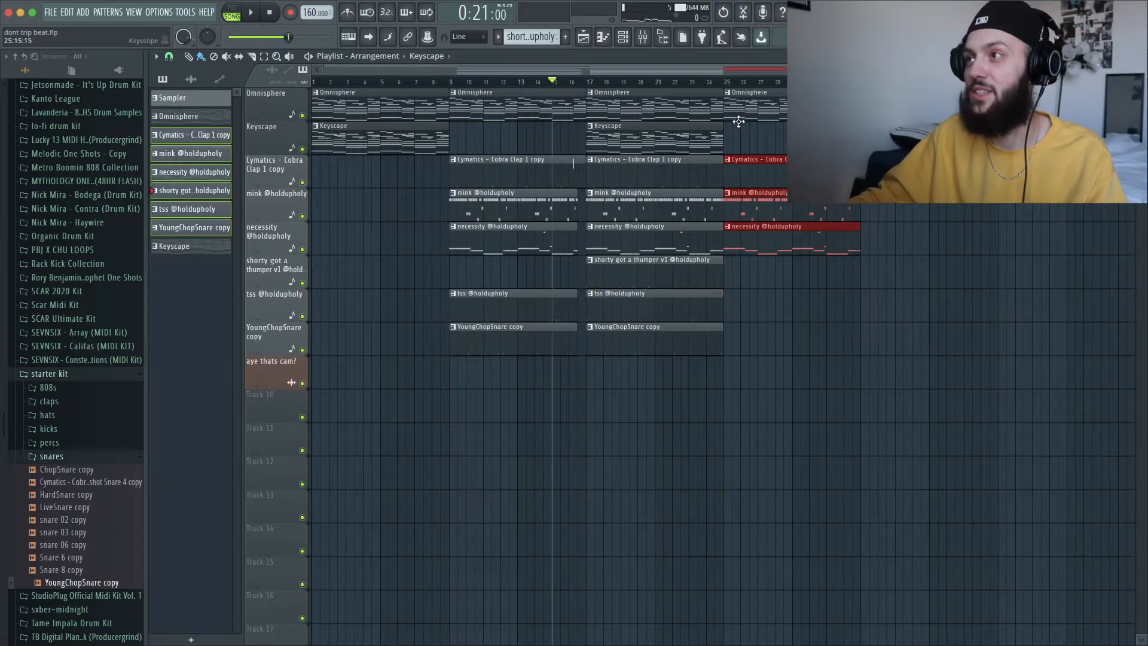
click(708, 82)
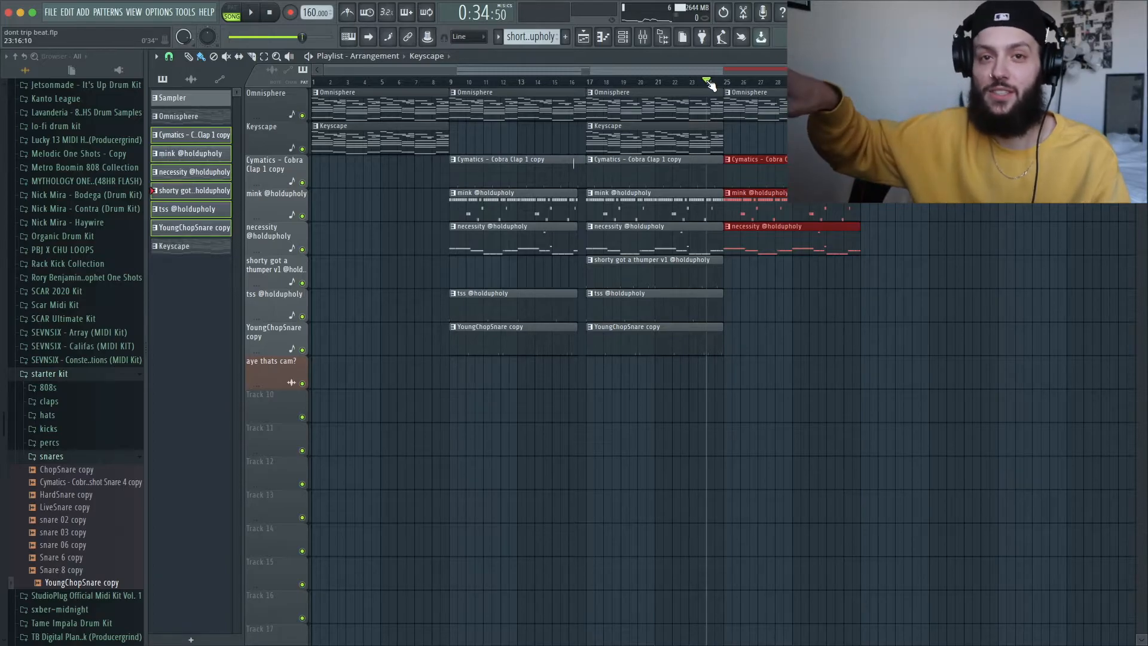
key(space)
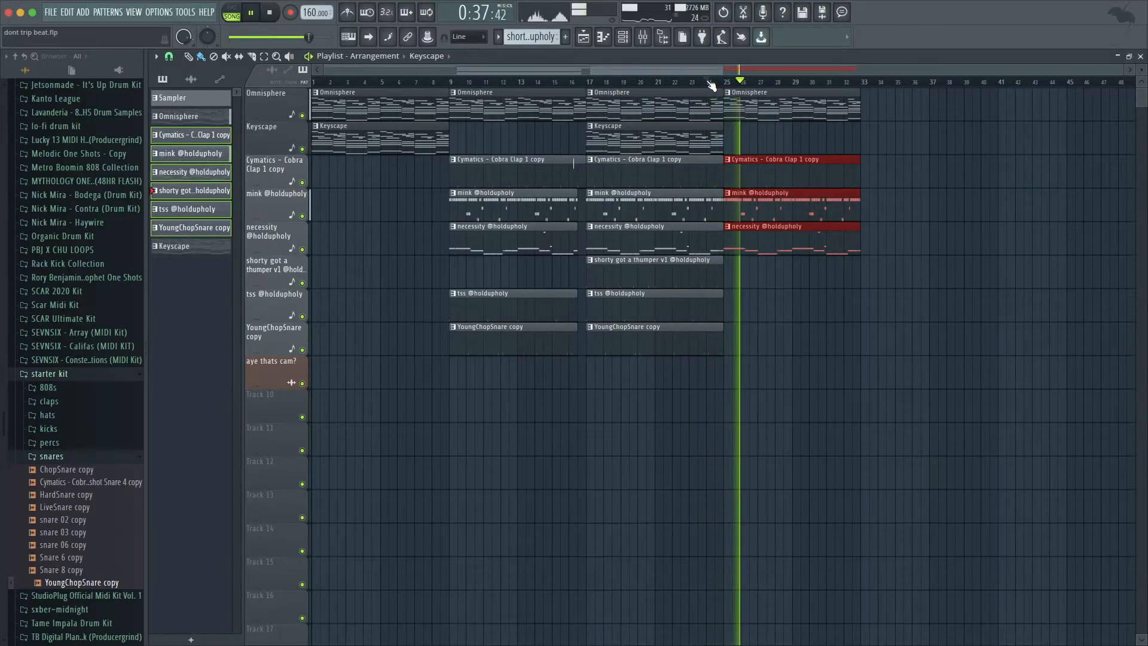
key(space)
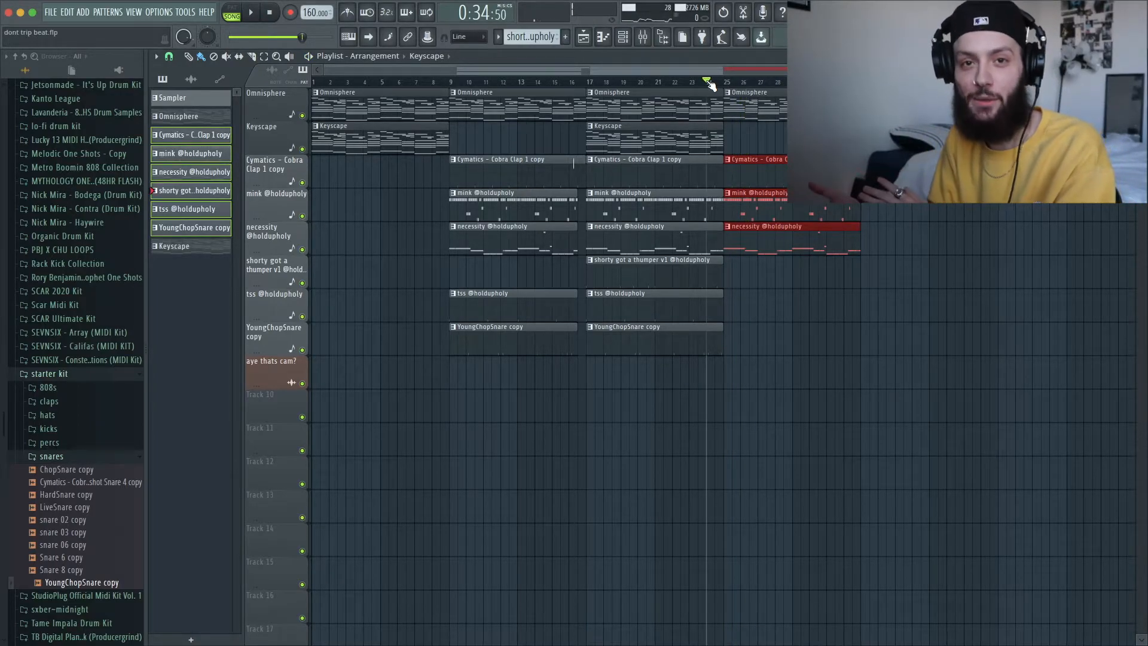
Repeat the bar 25 clips at bar 33 and add the shorty got a thumper, tss and YoungChopSnare clips there
key(ctrl+b)
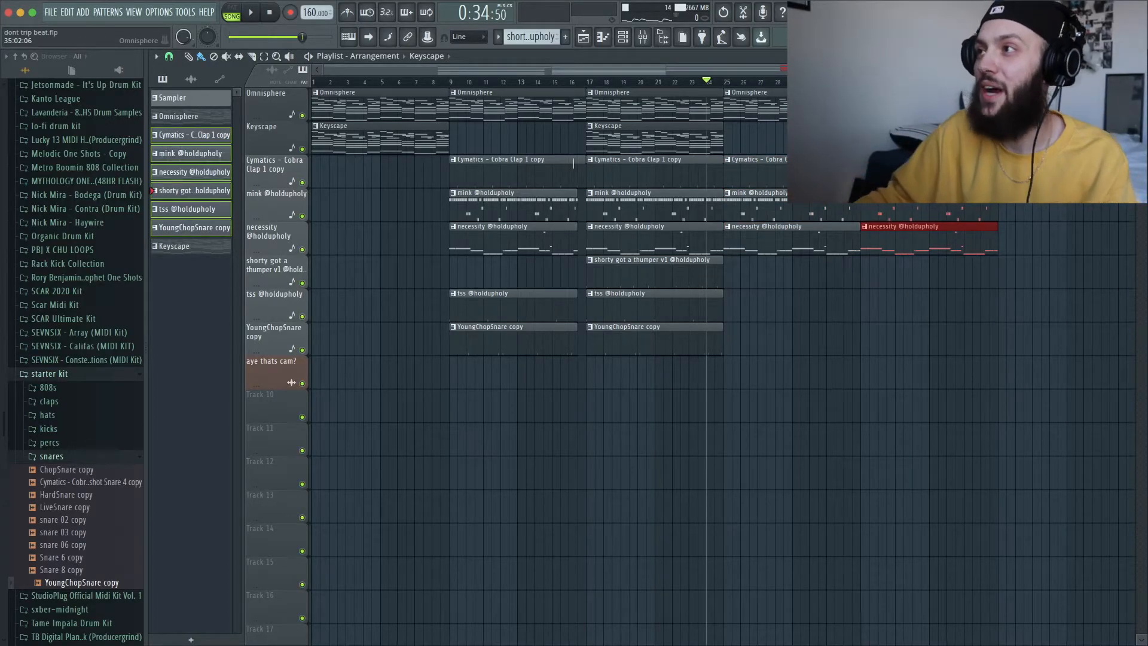
ctrl+click(858, 325)
ctrl+drag(725, 82, 861, 82)
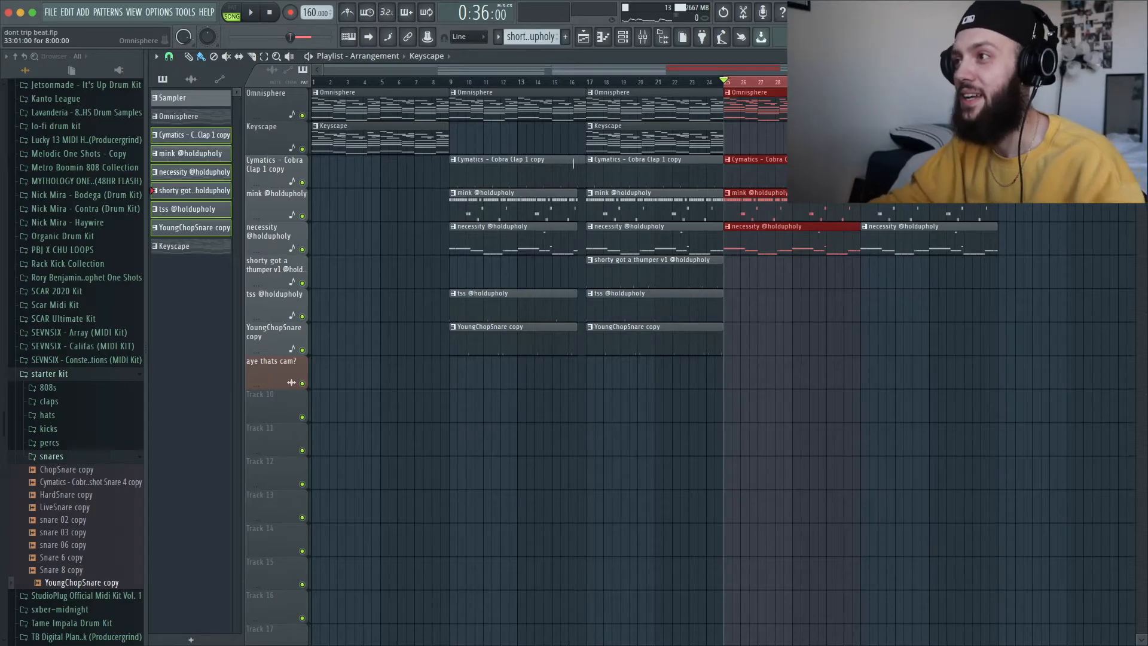
ctrl+click(777, 299)
shift+drag(660, 276, 917, 275)
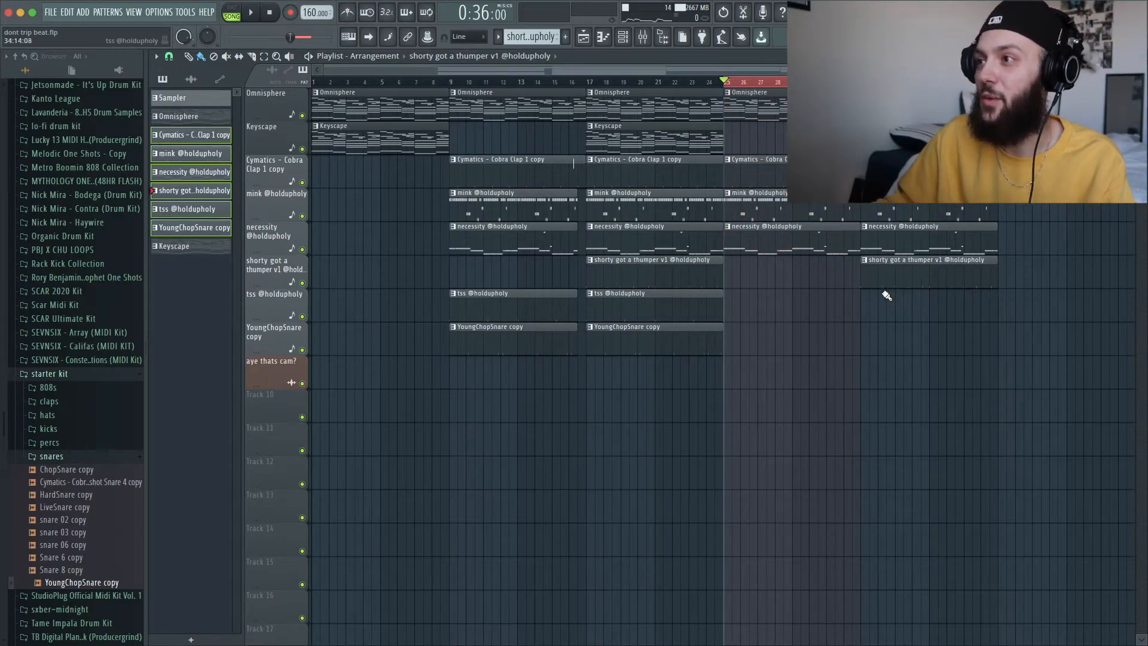
ctrl+drag(679, 376, 947, 321)
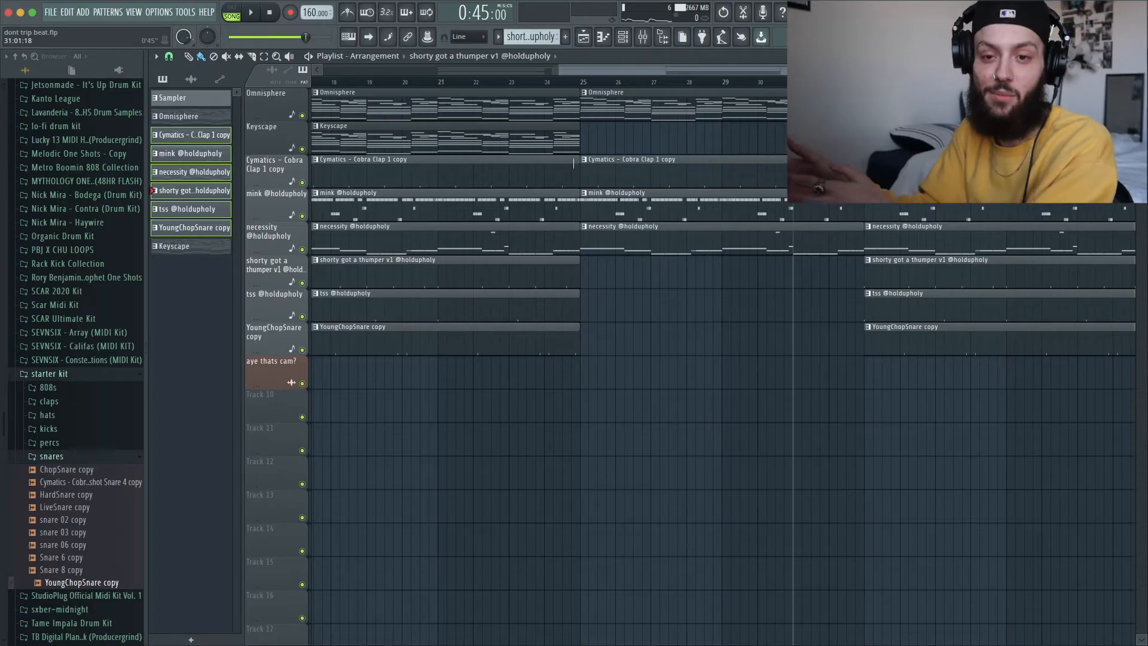
Trim about half a bar off the mink and necessity clips before bar 33, checking the transition by playback
key(space)
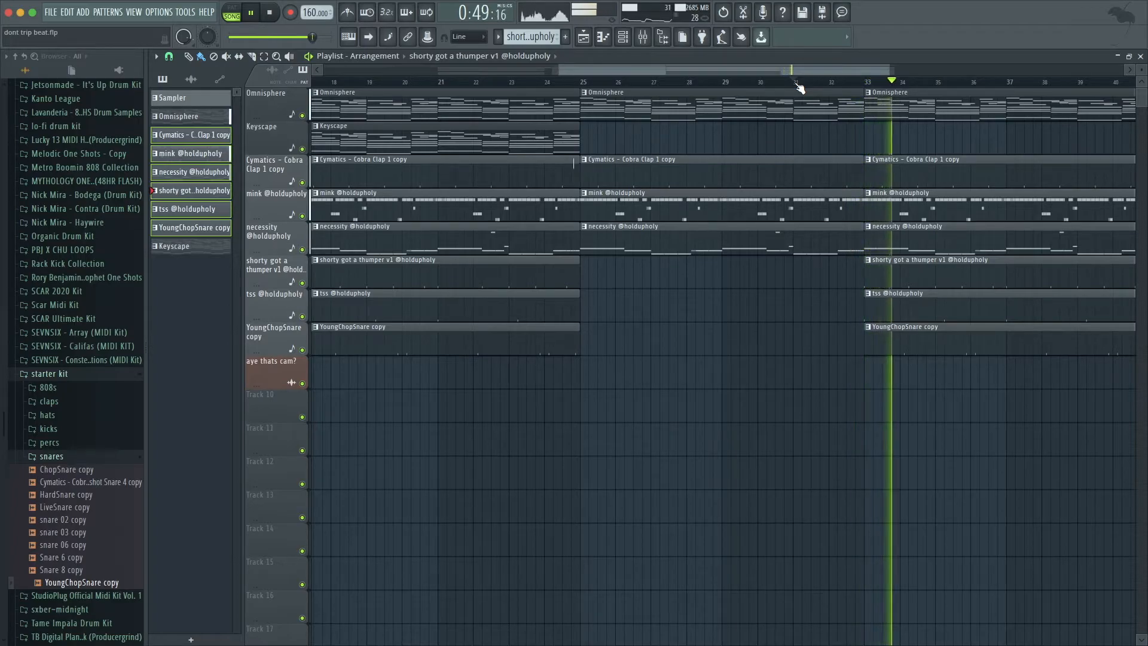
key(space)
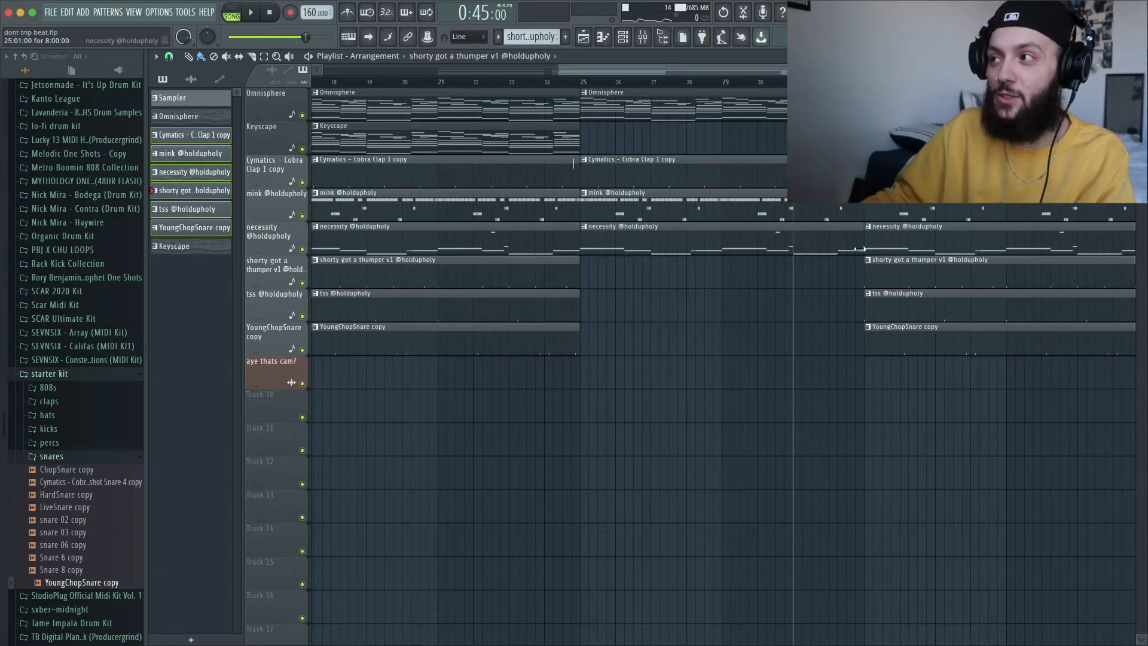
drag(854, 271, 847, 207)
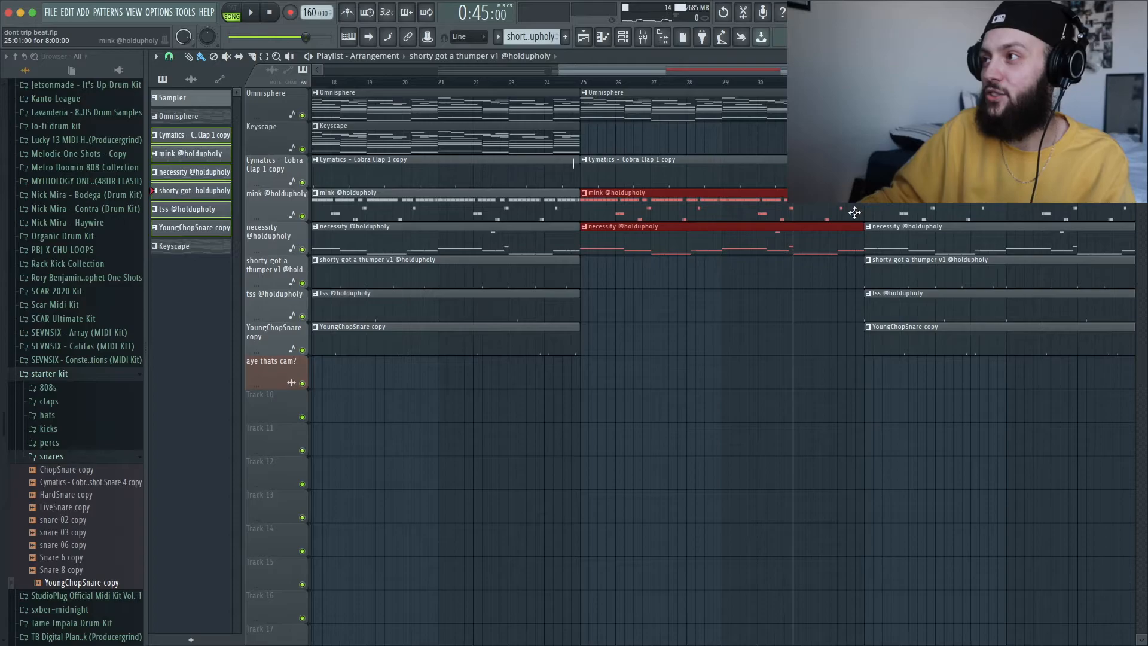
key(space)
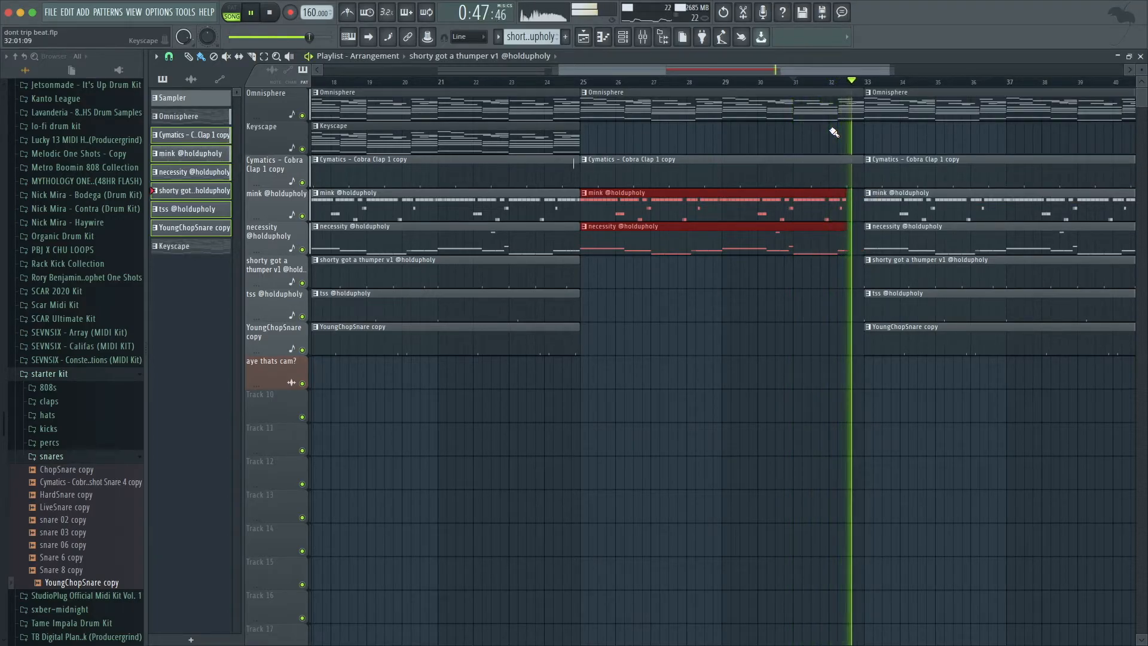
key(space)
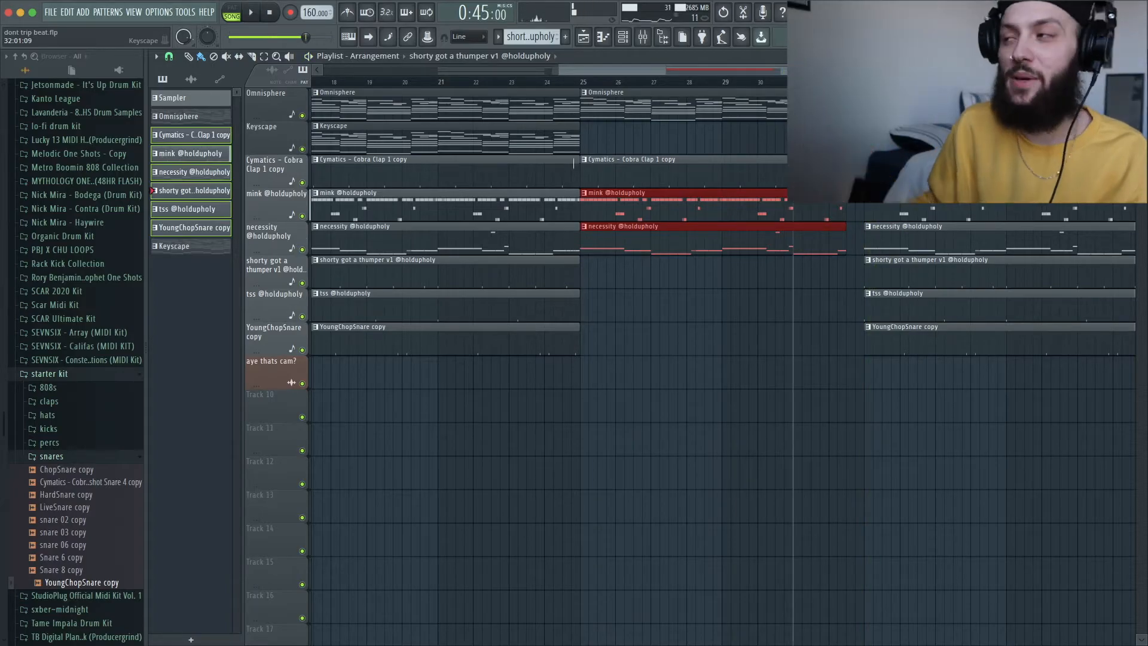
Copy the intro's Omnisphere and Keyscape clips to bar 41 as a breakdown after the second drop
scroll(573, 162, down, 3)
drag(670, 88, 895, 80)
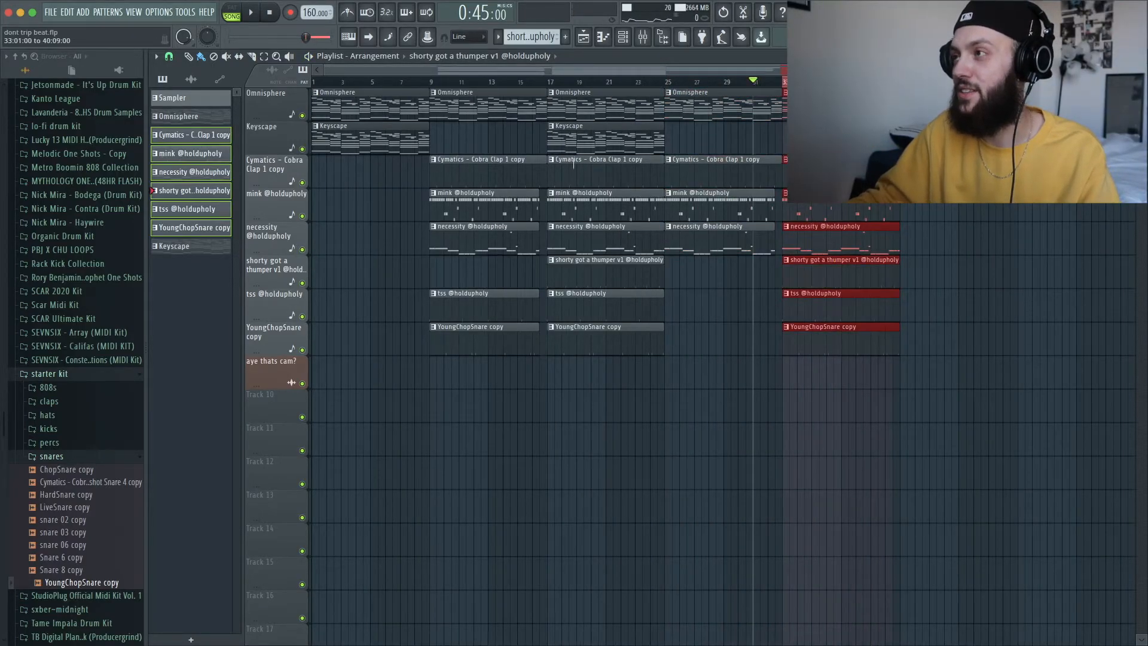
drag(833, 135, 922, 102)
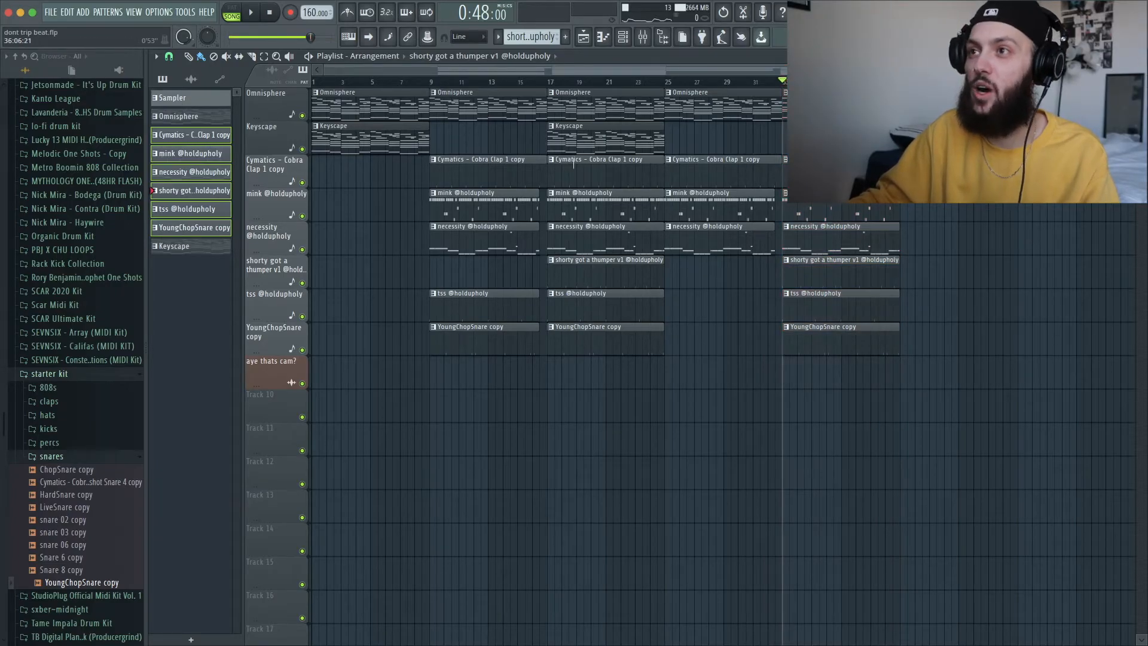
drag(354, 187, 369, 88)
ctrl+click(947, 138)
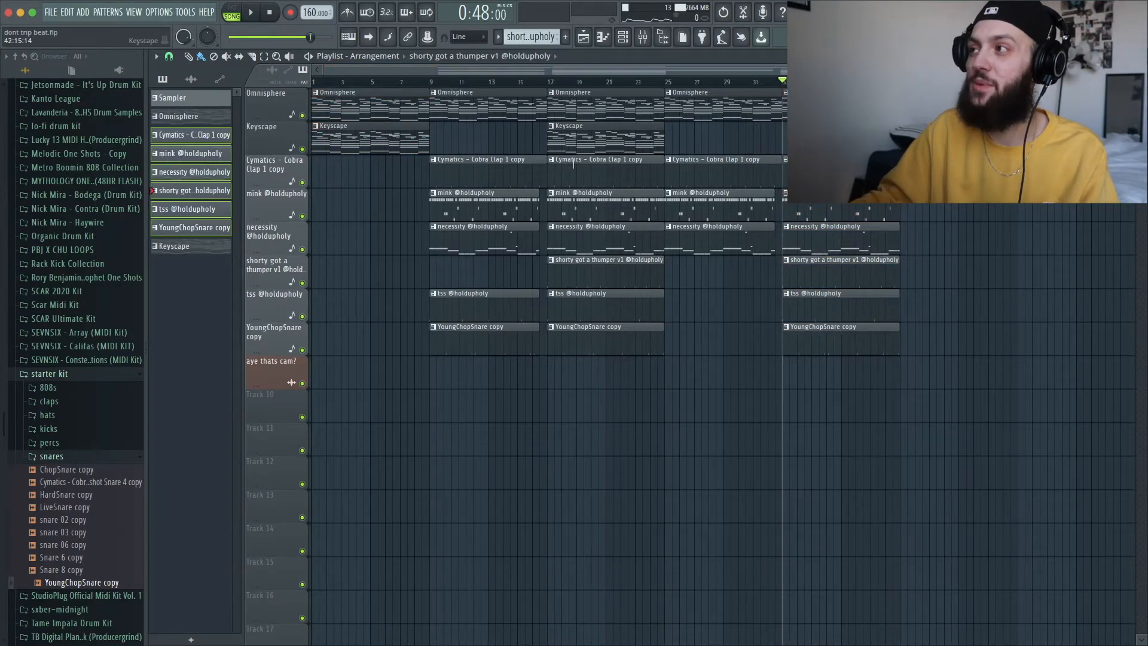
Copy all clips from bars 9 to 24 to bar 49 and play the breakdown into them
scroll(573, 162, down, 1)
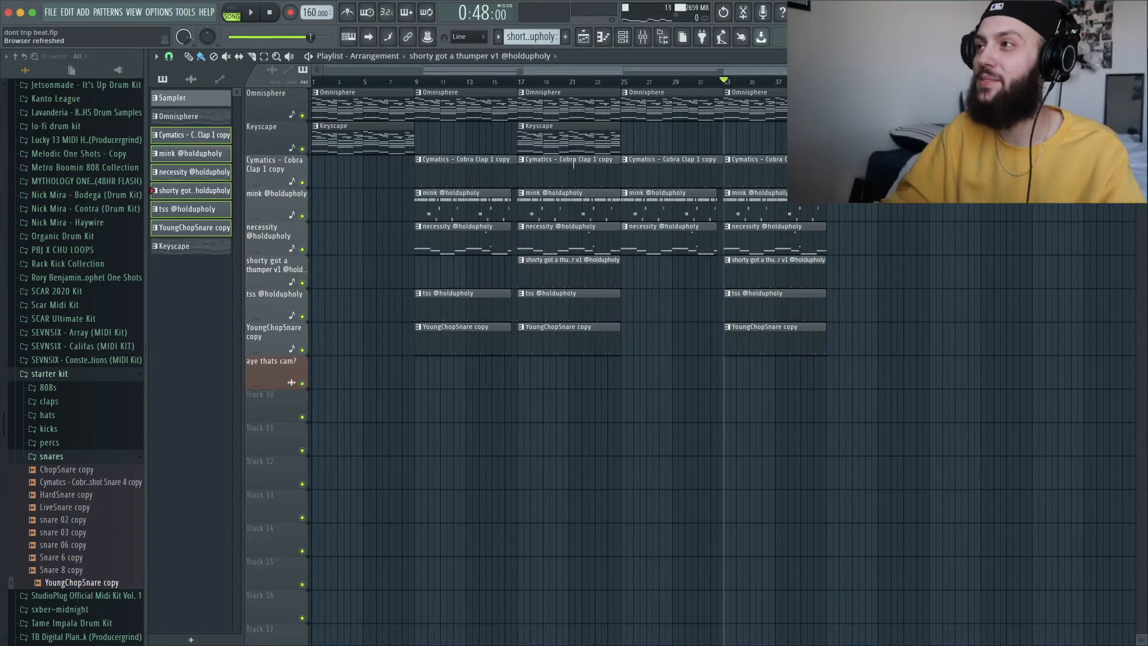
drag(573, 352, 440, 111)
drag(436, 113, 945, 134)
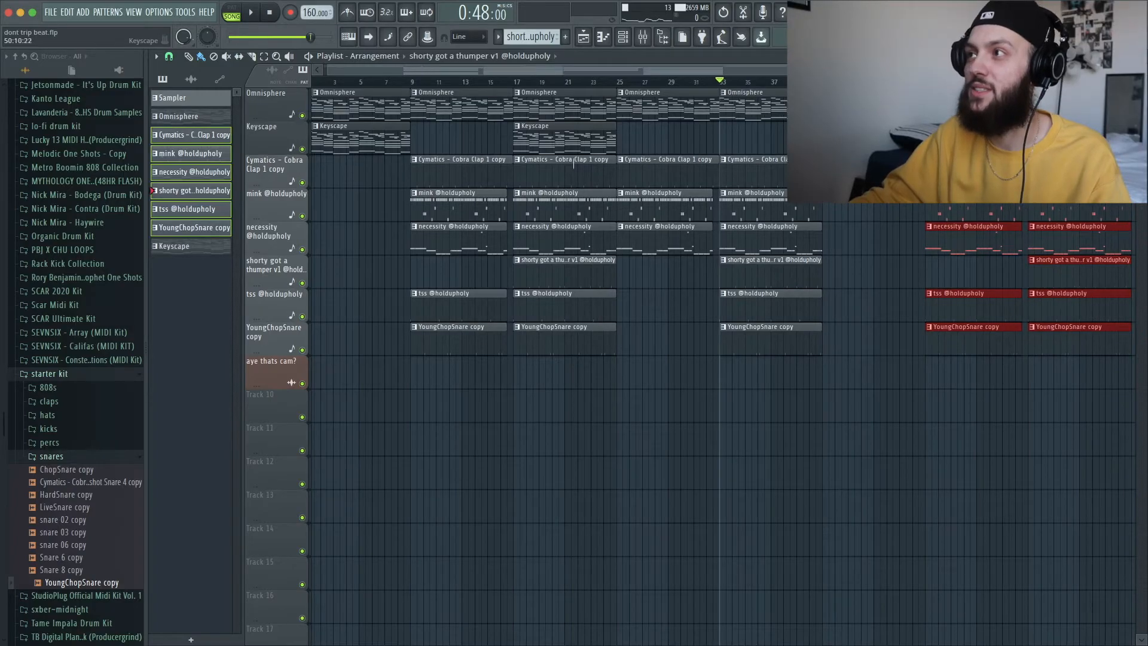
click(797, 82)
key(space)
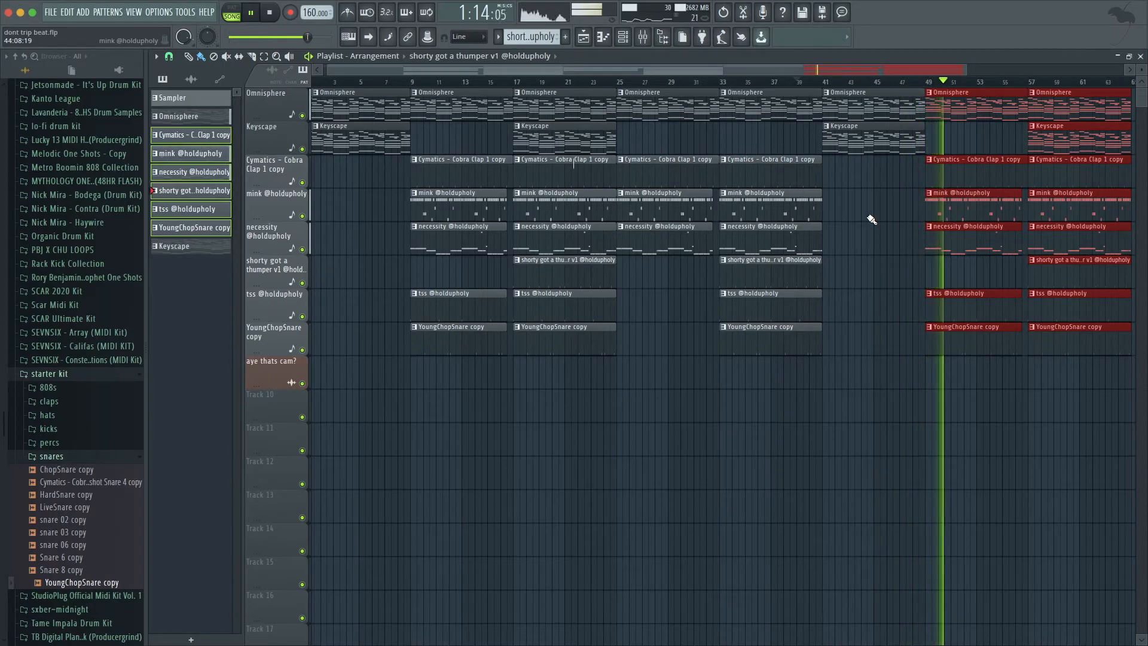
key(space)
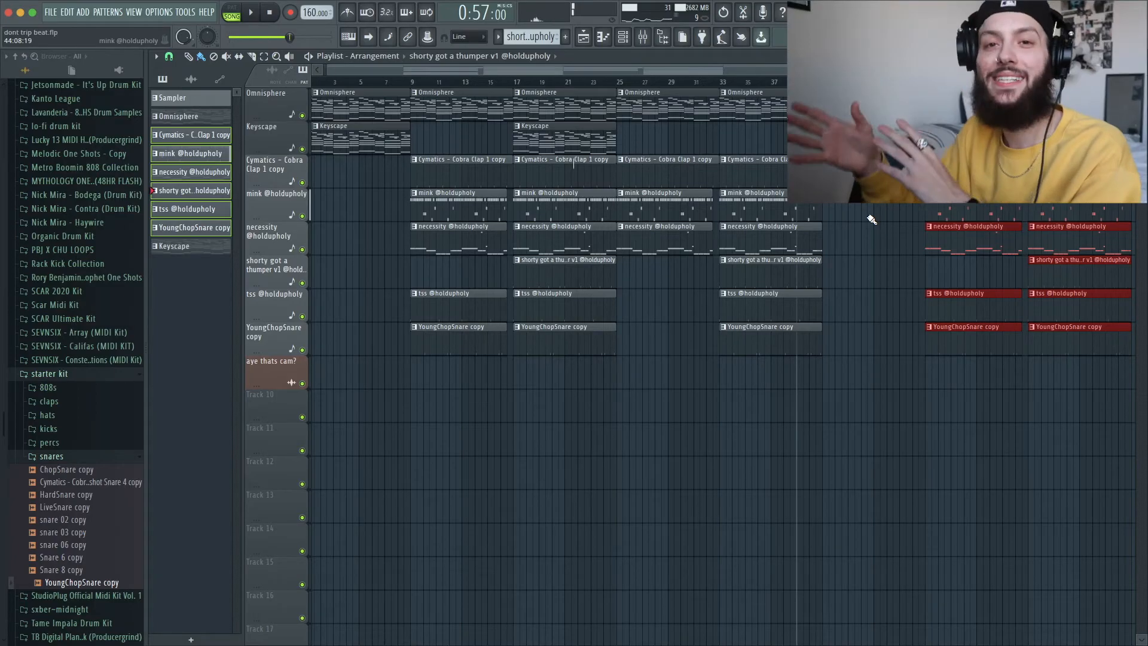
Duplicate all clips from bar 25 through bar 64 so the copy starts at bar 65
scroll(870, 219, down, 1)
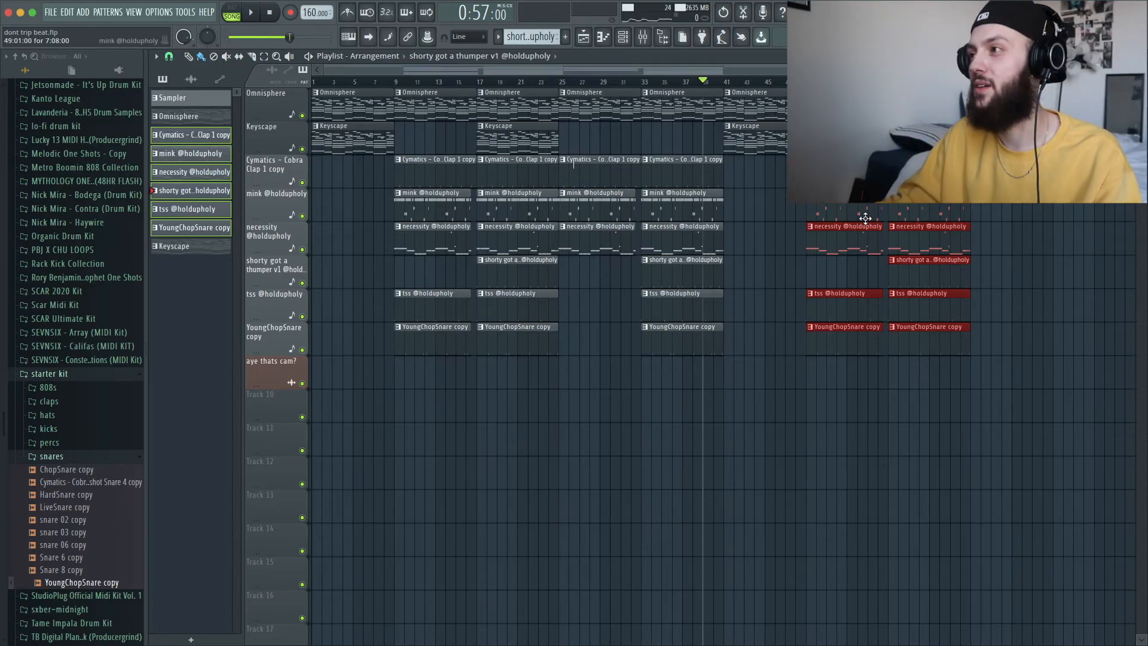
click(1043, 230)
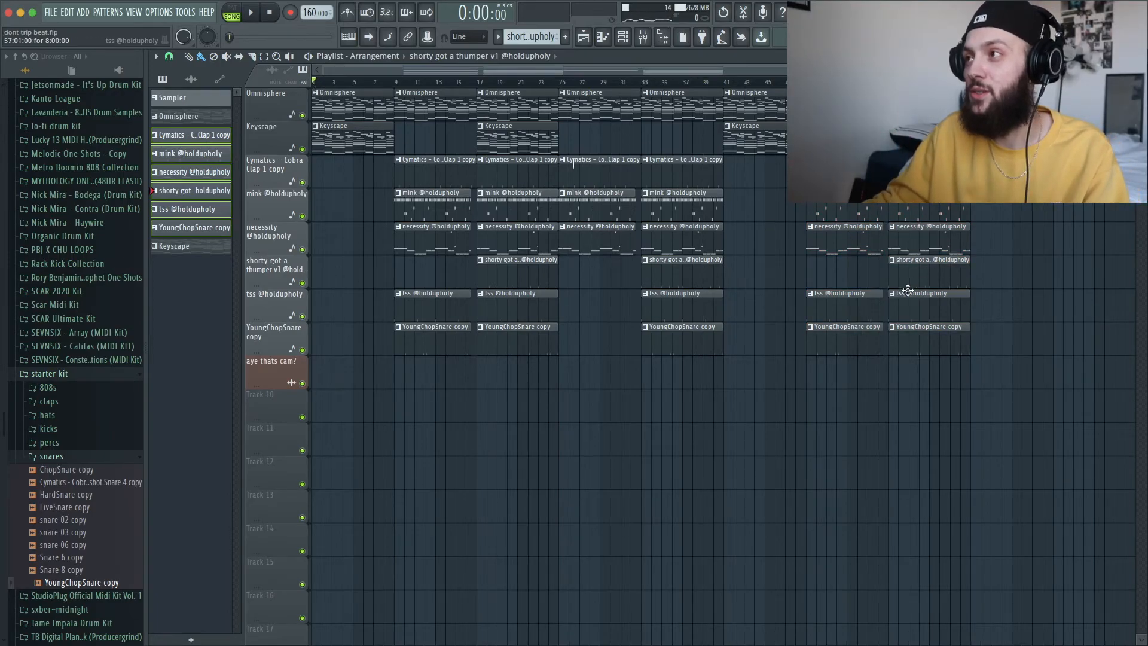
drag(1024, 387, 811, 200)
key(Delete)
mouse_move(512, 420)
mouse_down()
mouse_move(430, 94)
mouse_move(912, 108)
mouse_move(841, 123)
mouse_up()
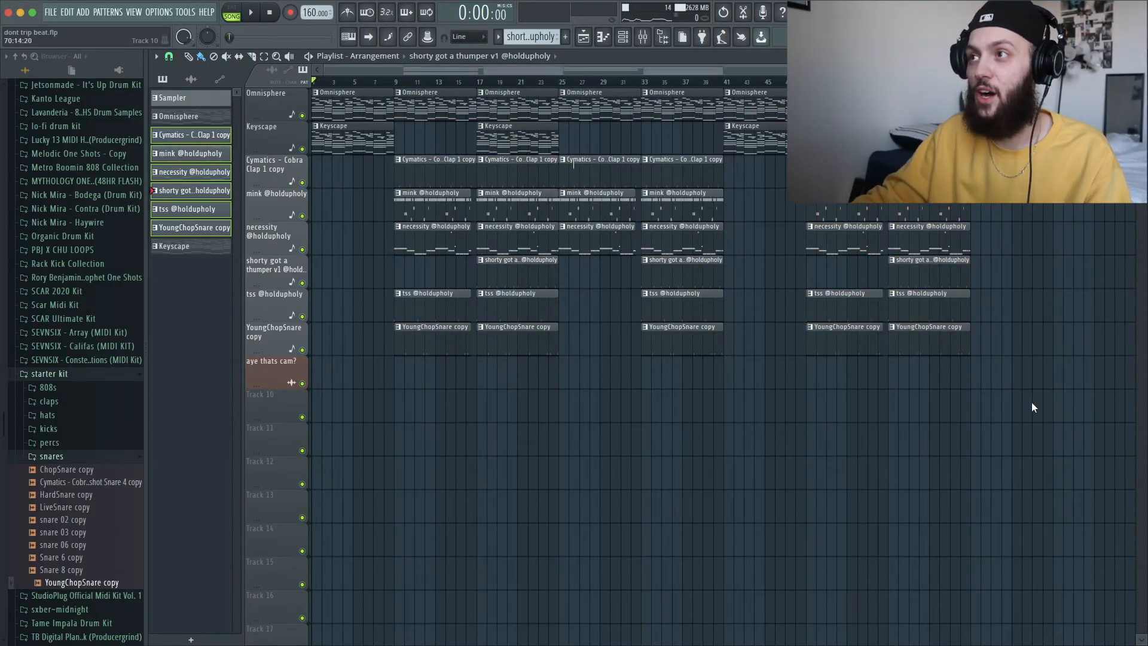
drag(1033, 405, 576, 107)
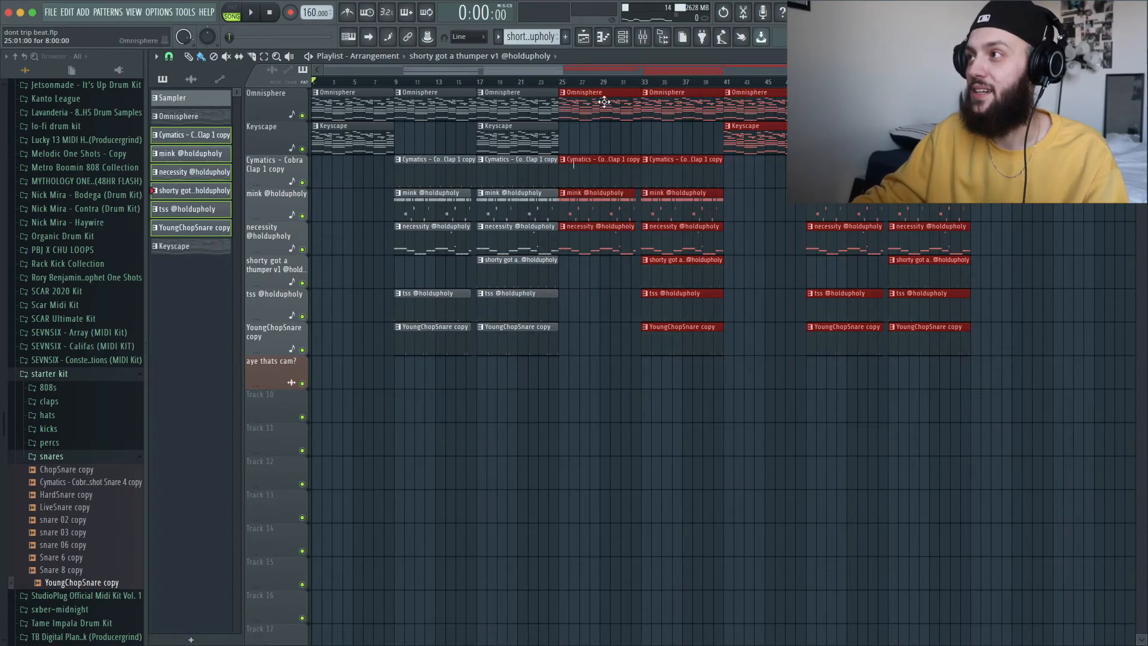
key(ctrl+b)
scroll(725, 88, down, 3)
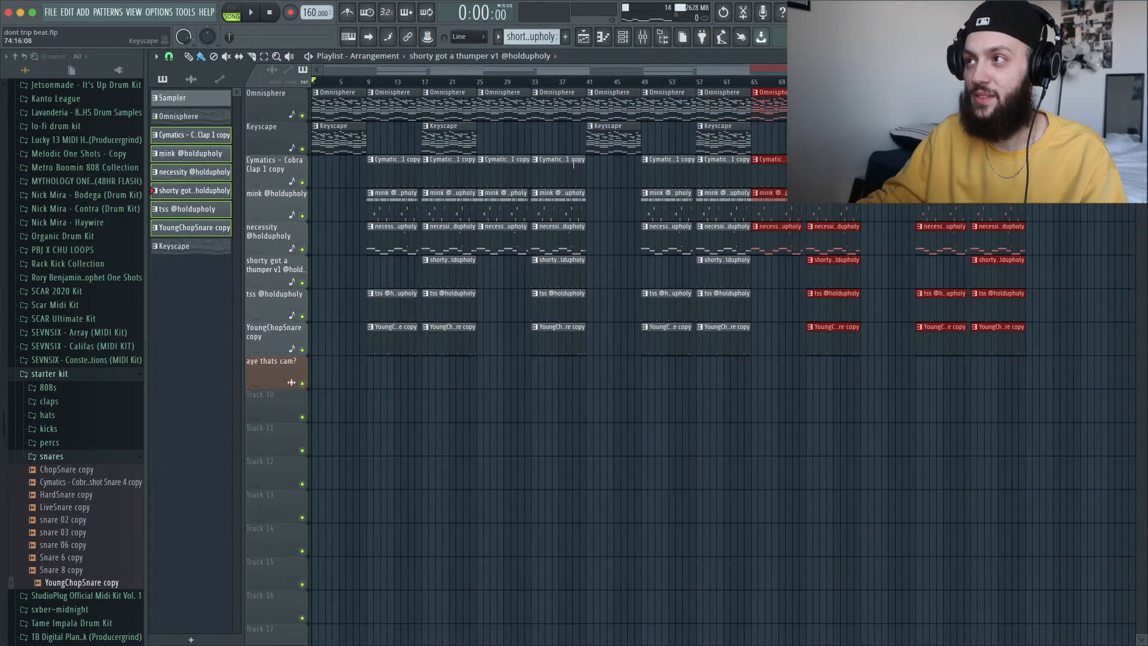
Check the song time at the later section starts and play the ending of the arrangement from bar 101
click(724, 82)
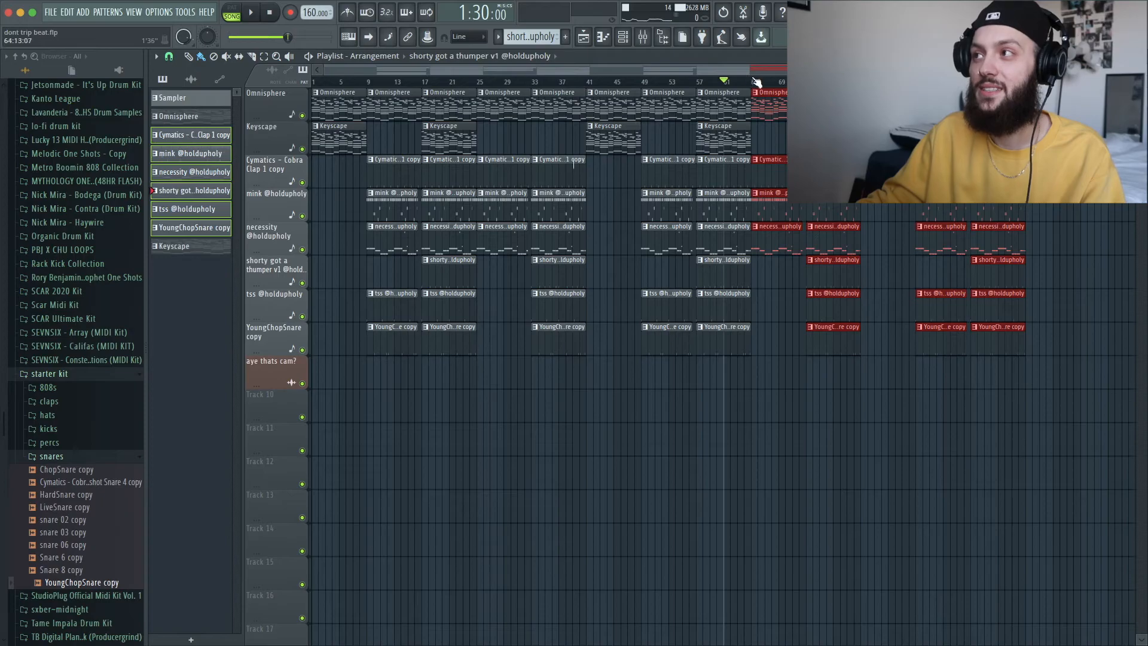
click(751, 83)
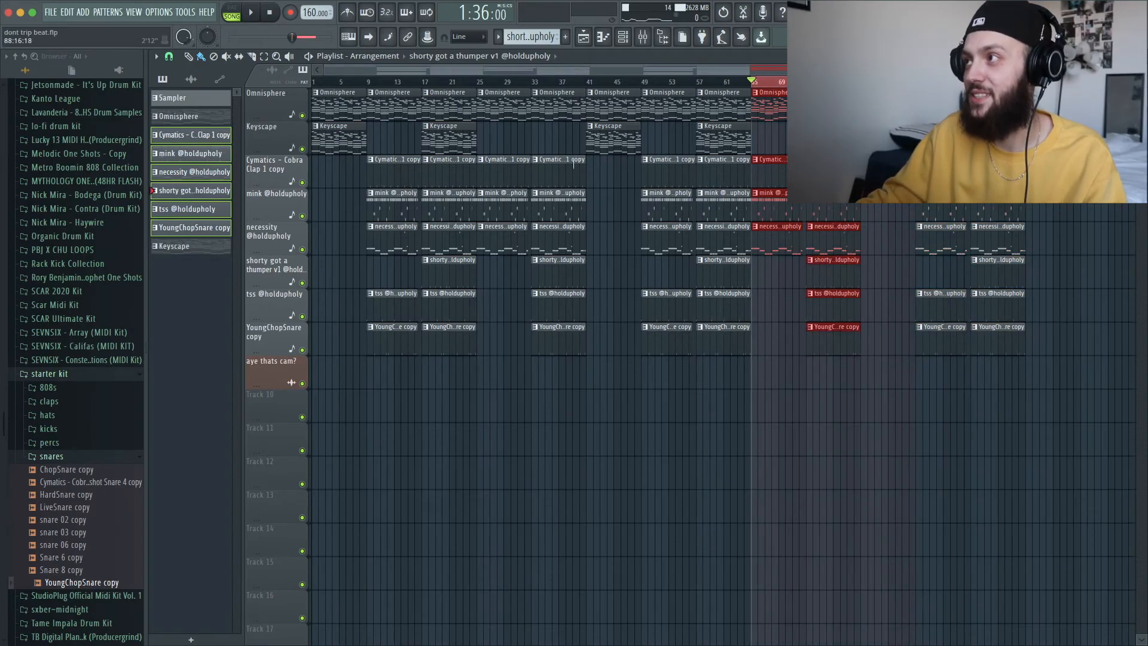
drag(916, 83, 1024, 83)
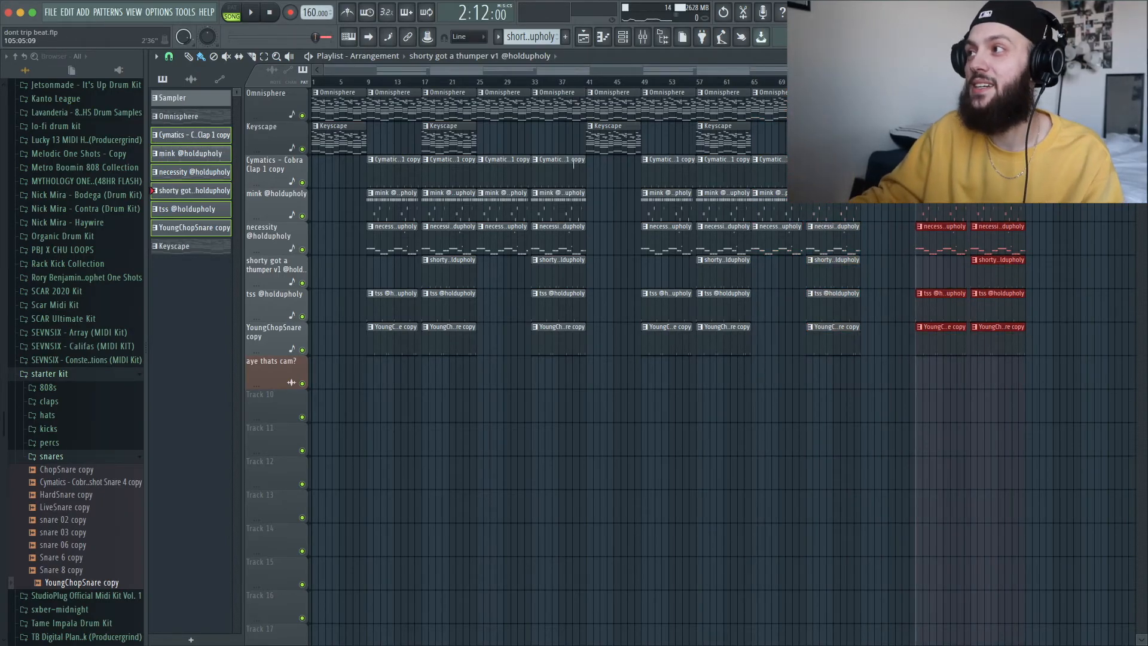
key(super+d)
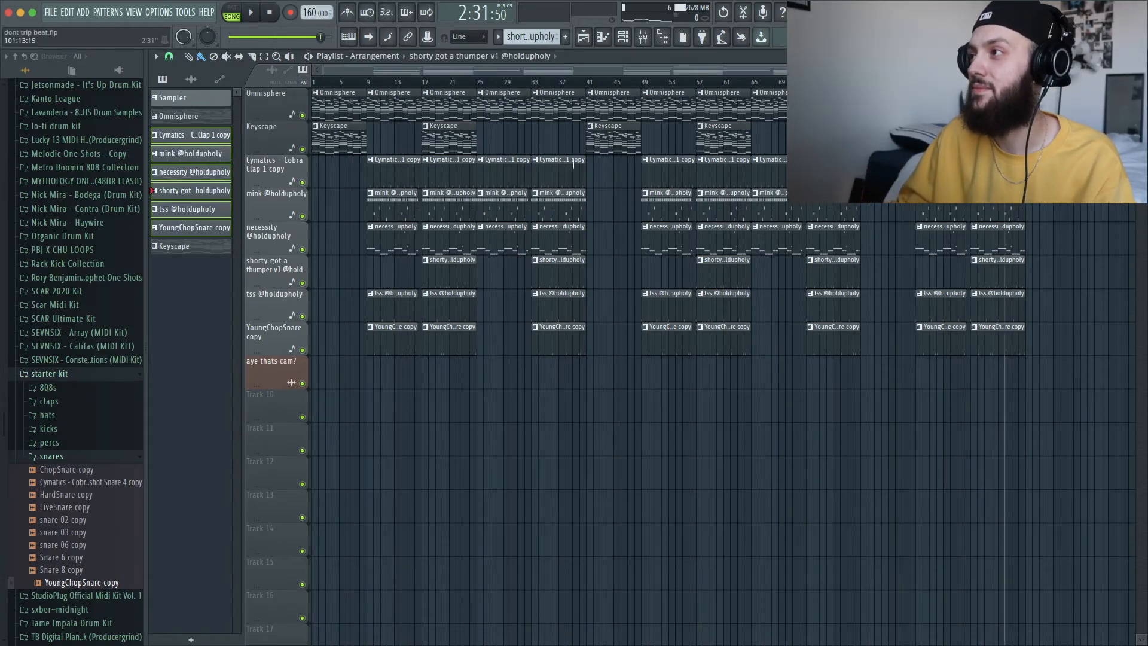
key(space)
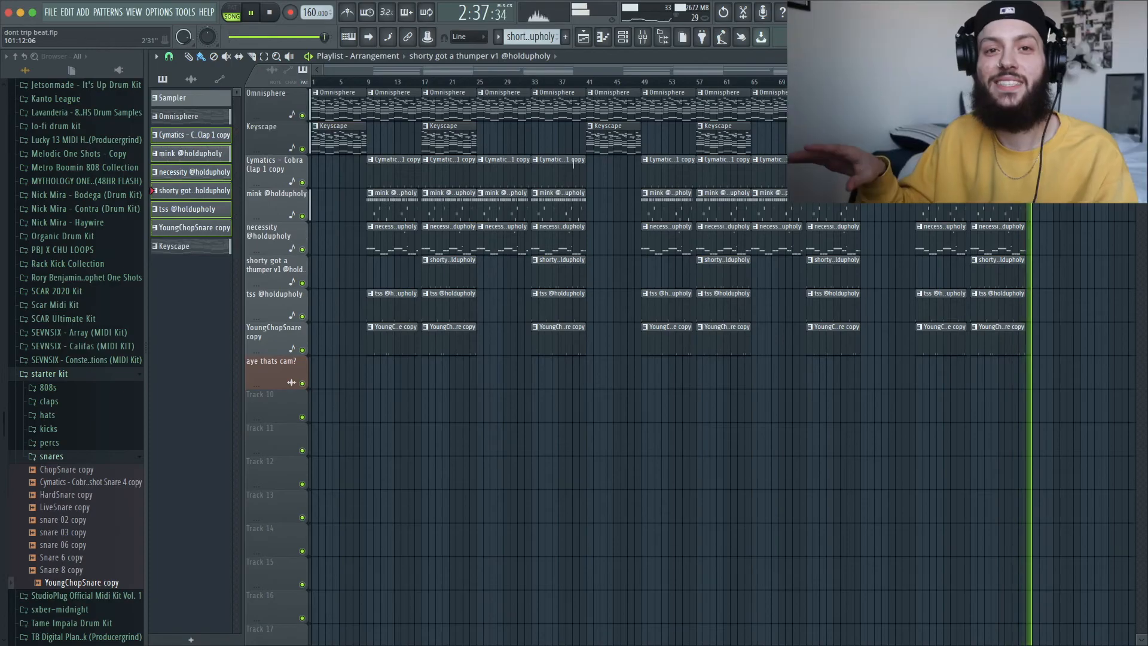
key(space)
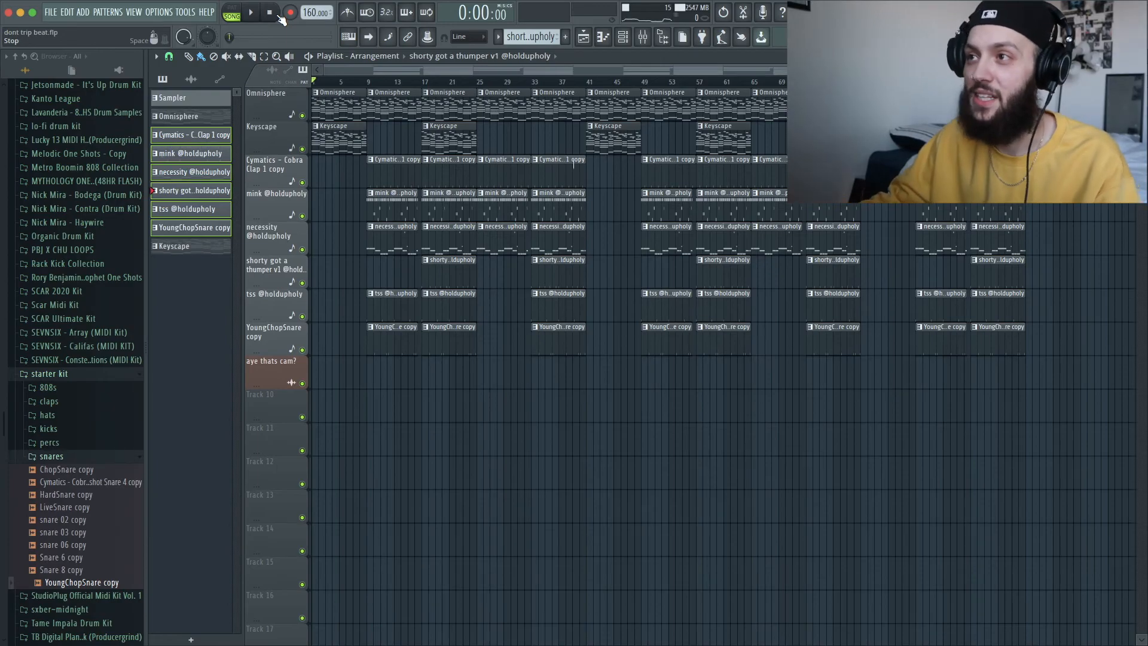
Trim the starts of the bar 25 Cymatics clap, mink and necessity clips to bar 27 and play the transition from bar 24
scroll(520, 205, up, 6)
scroll(671, 205, right, 2)
scroll(671, 205, right, 1)
drag(609, 338, 575, 144)
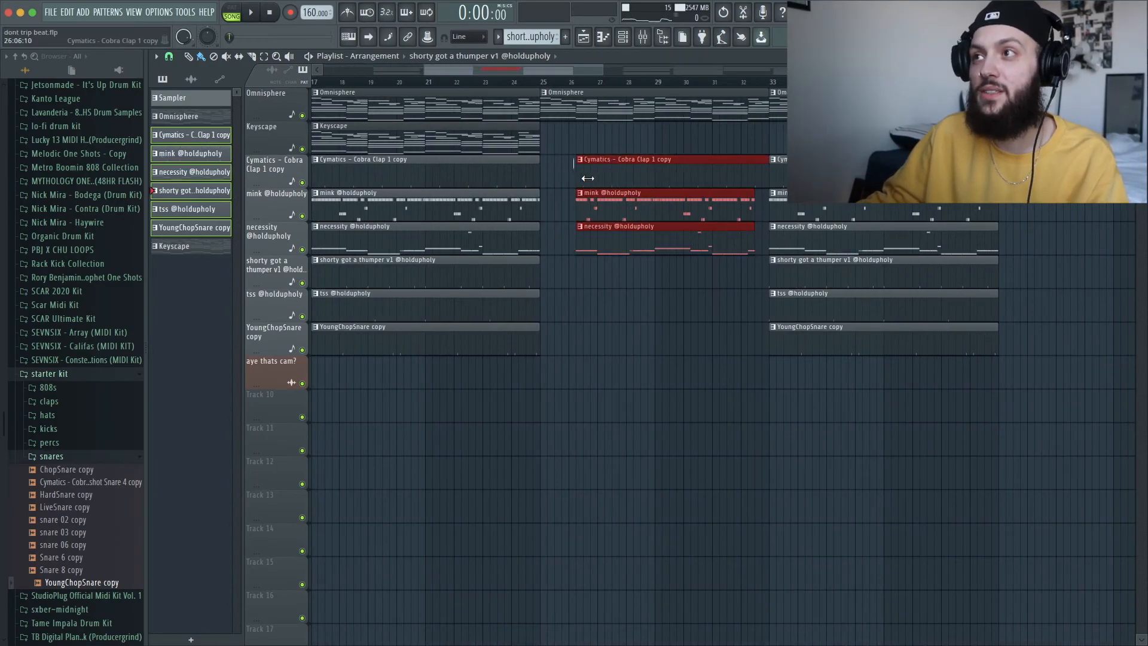
click(514, 83)
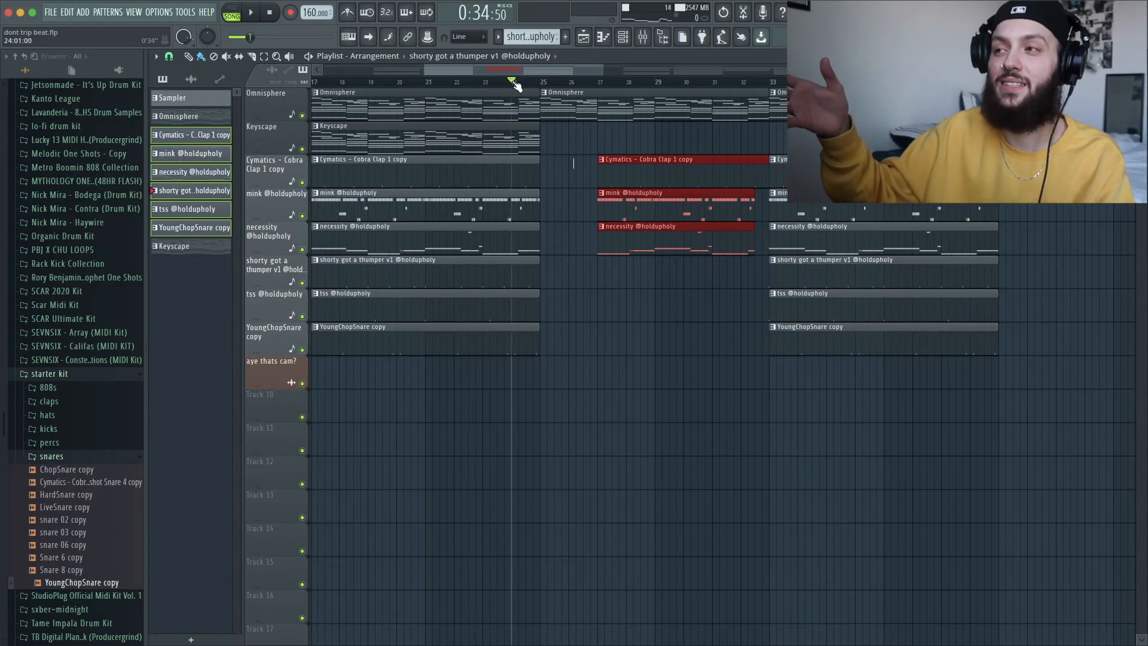
key(space)
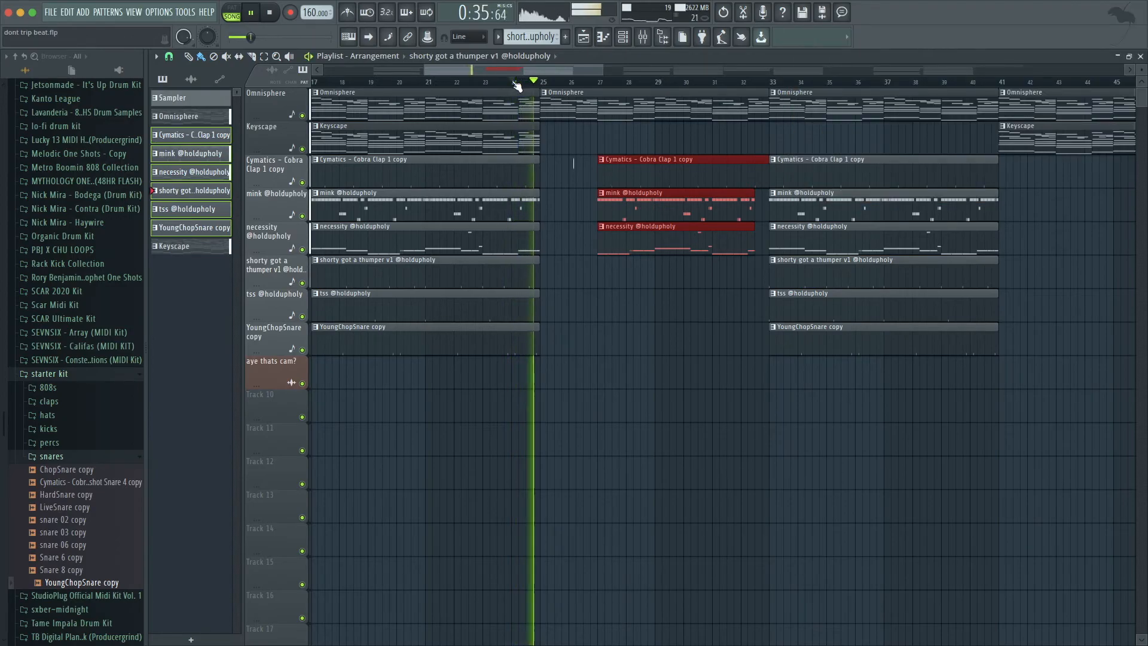